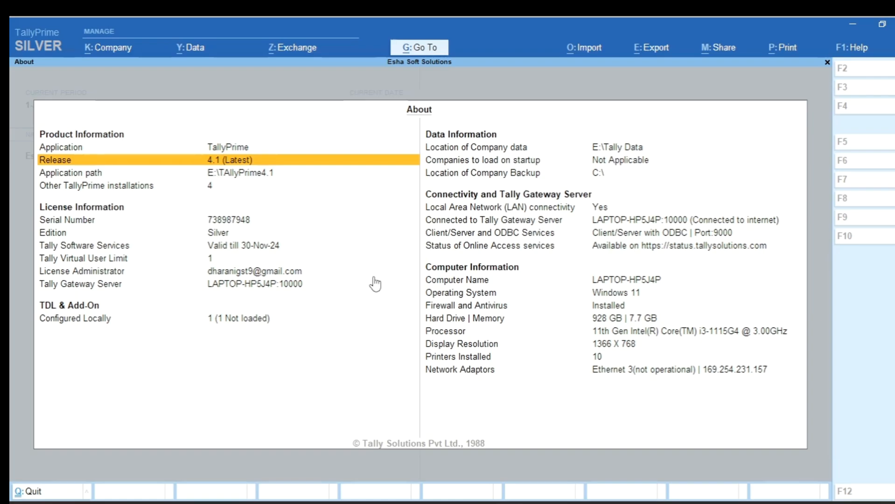
- Review the company's MSME registration details, including enterprise type and UDYAM number, and accept the company features without changes
{"action": "key", "text": "Escape"}
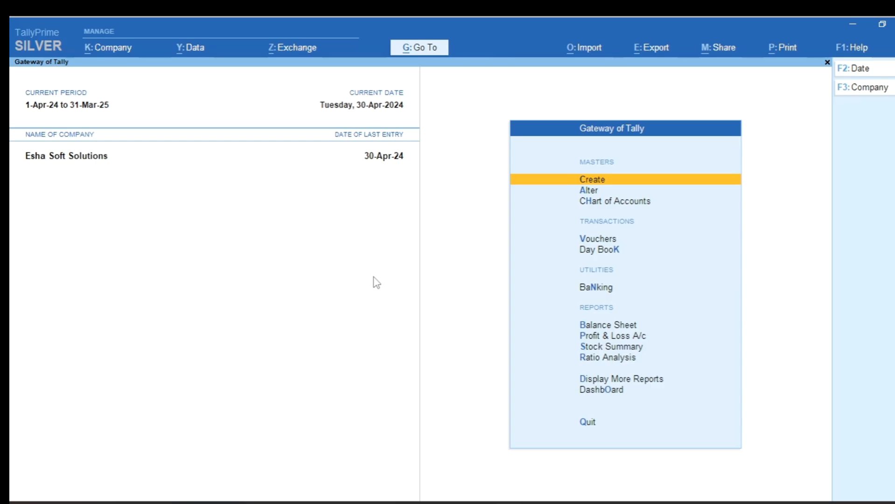
{"action": "key", "text": "F11"}
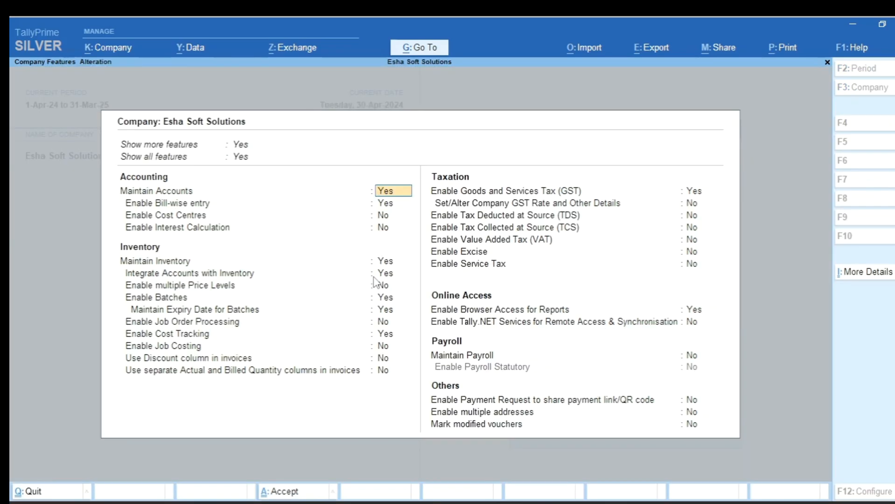
{"action": "left_click", "coordinate": [868, 272]}
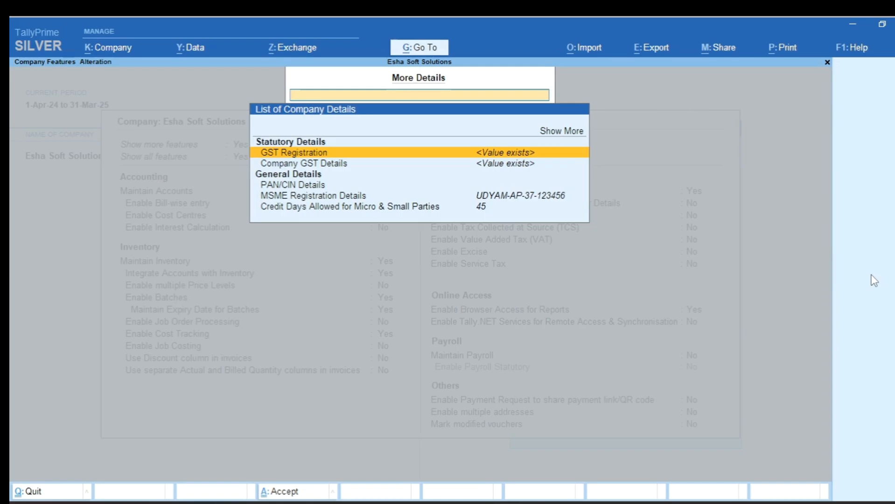
{"action": "key", "text": "Down"}
{"action": "key", "text": "Down"}
{"action": "key", "text": "Down"}
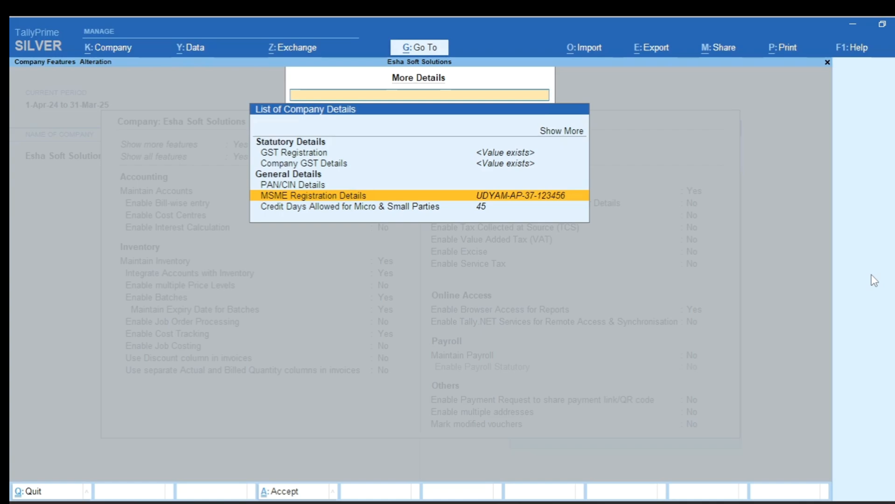
{"action": "key", "text": "Return"}
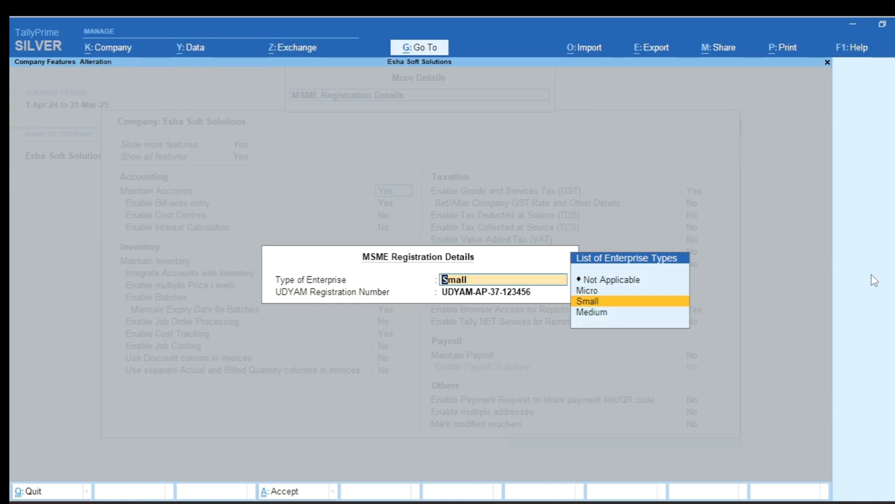
{"action": "key", "text": "Return"}
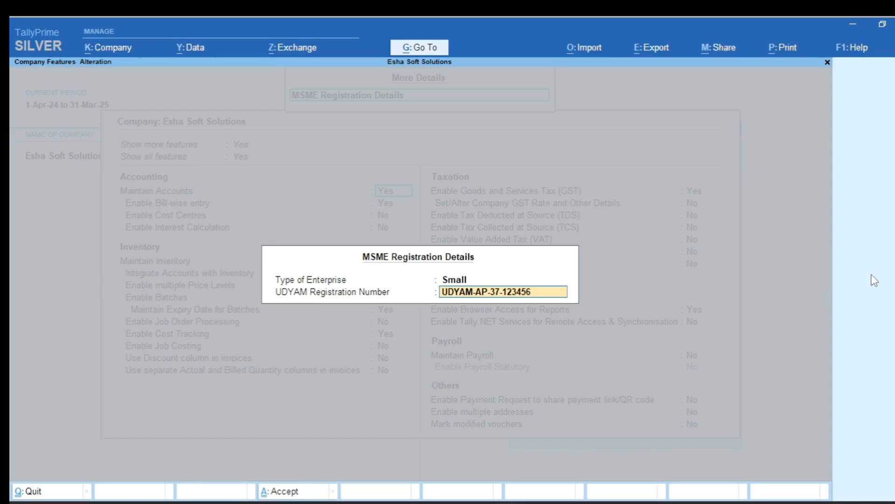
{"action": "key", "text": "Return"}
{"action": "key", "text": "Return"}
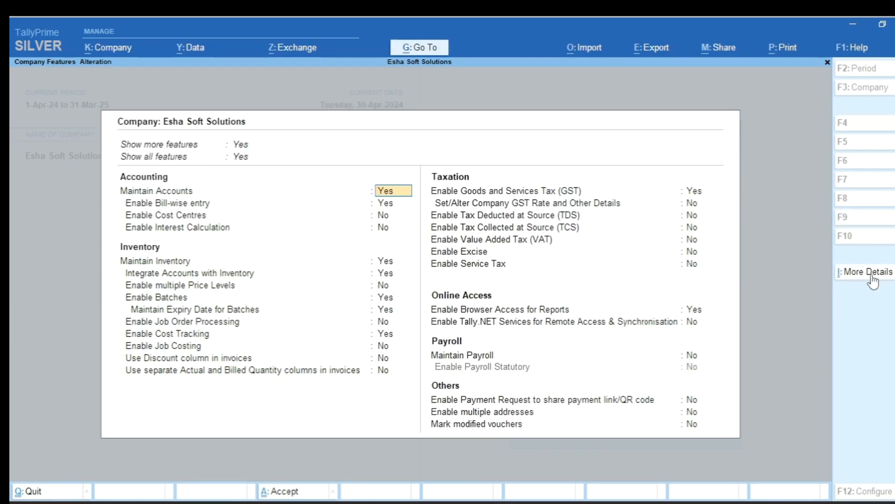
{"action": "key", "text": "ctrl+a"}
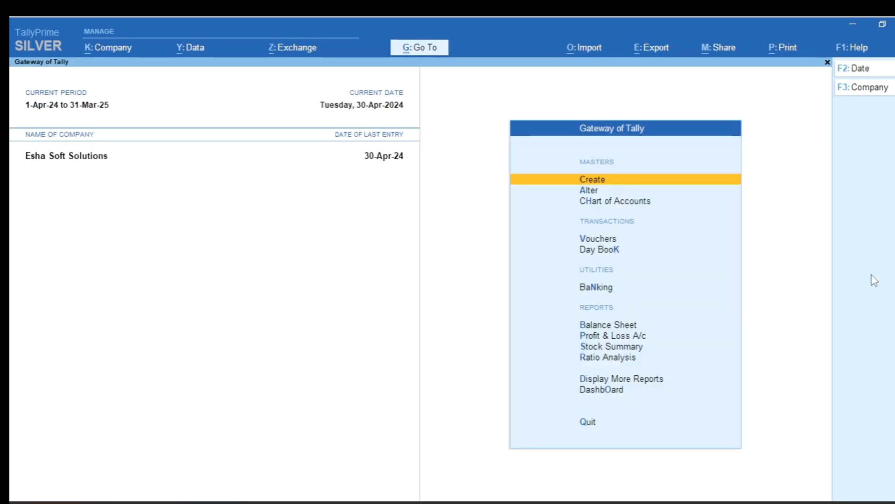
- Preview the printed invoice of the Buyer sales voucher from the Day Book, enlarge it to examine the UDYAM details, and return to the Gateway
{"action": "key", "text": "k"}
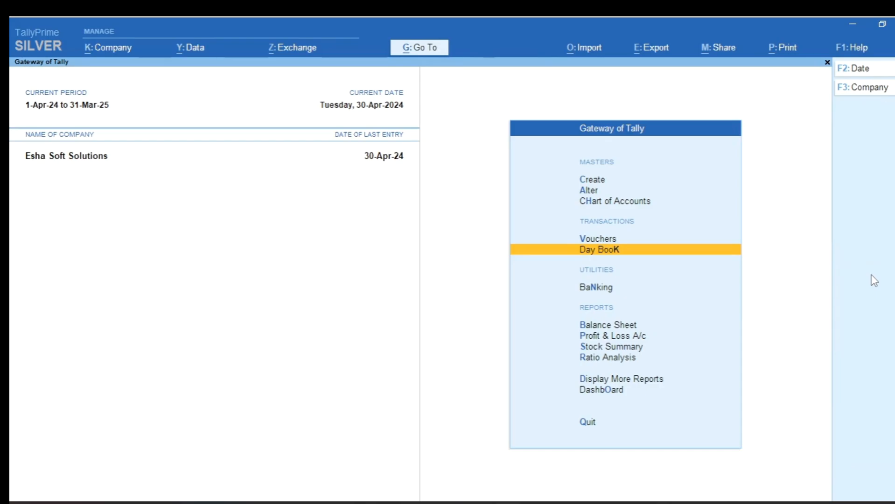
{"action": "key", "text": "Return"}
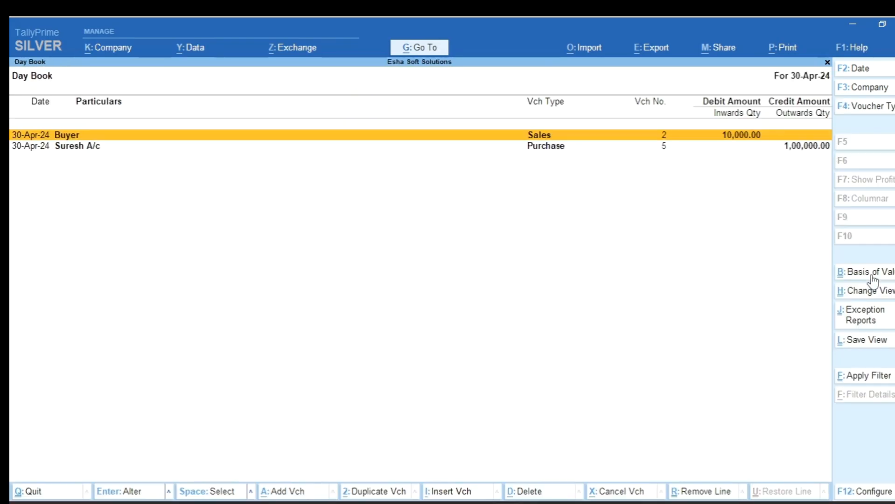
{"action": "key", "text": "Return"}
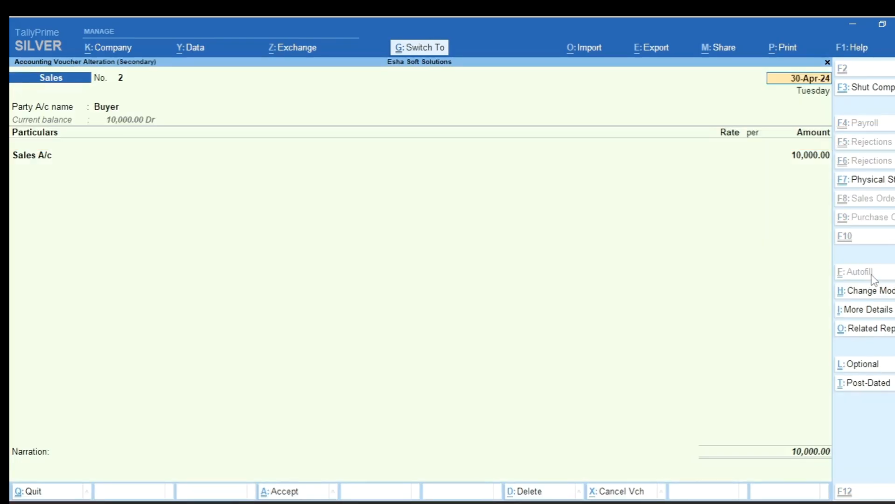
{"action": "key", "text": "ctrl+p"}
{"action": "key", "text": "i"}
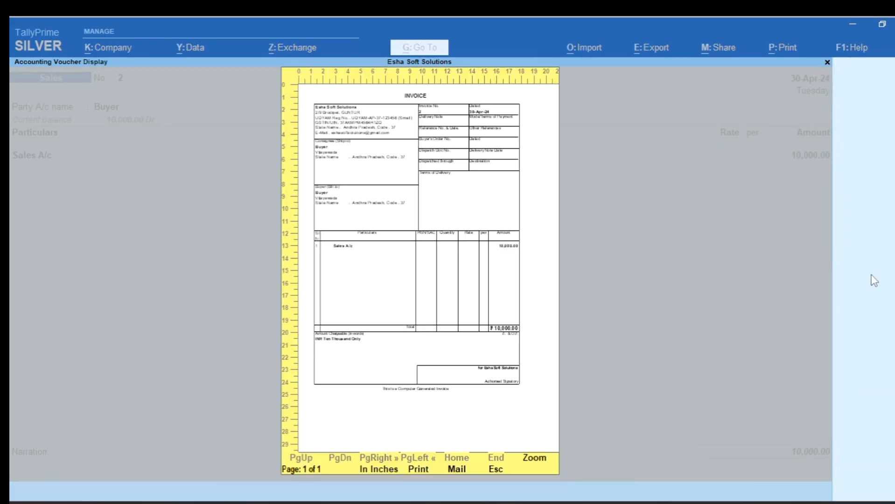
{"action": "key", "text": "alt+z"}
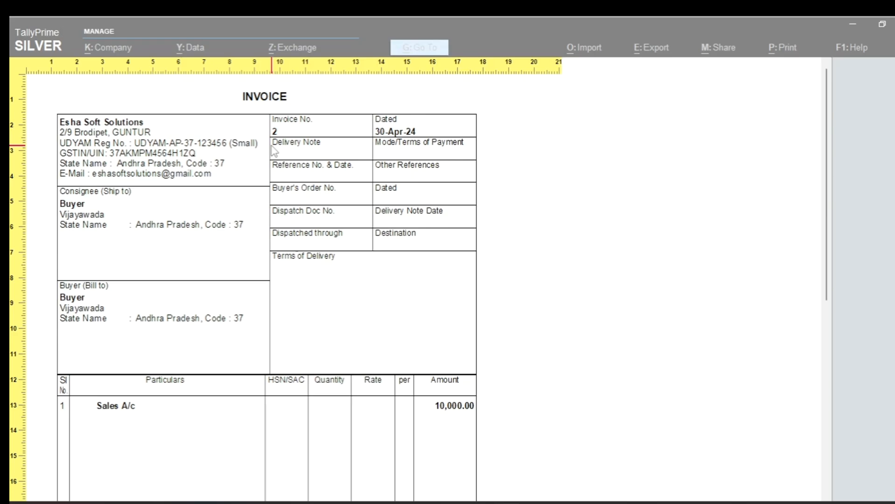
{"action": "key", "text": "alt+z"}
{"action": "key", "text": "Escape"}
{"action": "key", "text": "Escape"}
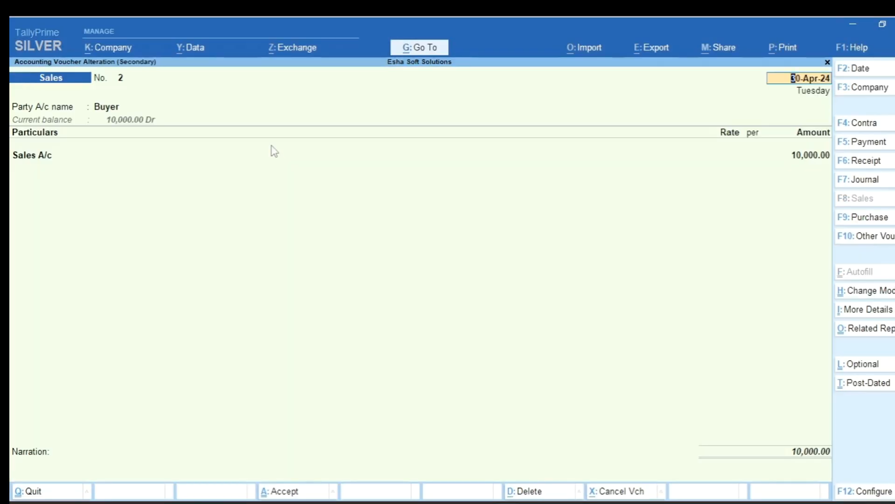
{"action": "key", "text": "Escape"}
{"action": "key", "text": "Escape"}
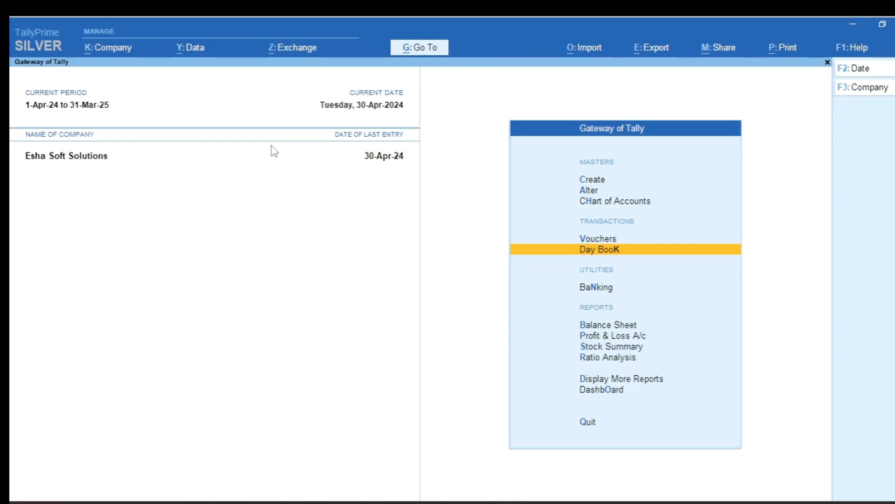
- Open the ABC ENTERPRISES ledger for alteration
{"action": "key", "text": "Up"}
{"action": "key", "text": "Up"}
{"action": "key", "text": "Up"}
{"action": "key", "text": "Up"}
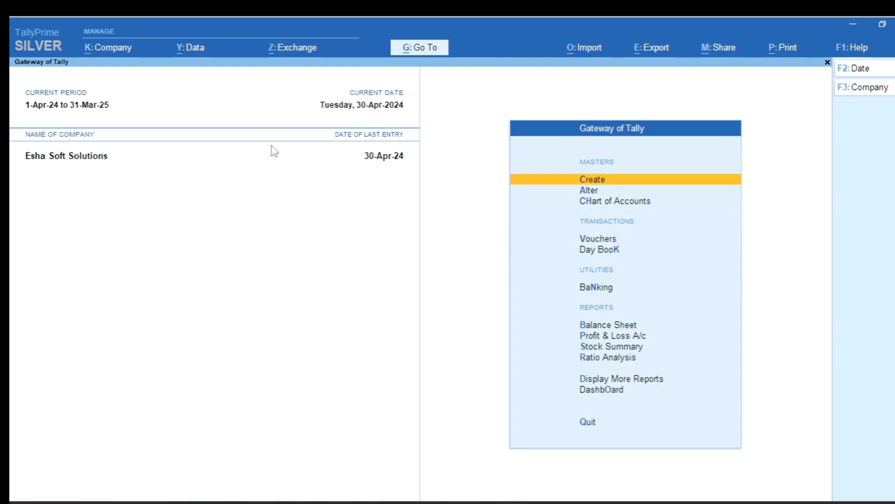
{"action": "key", "text": "Down"}
{"action": "key", "text": "Return"}
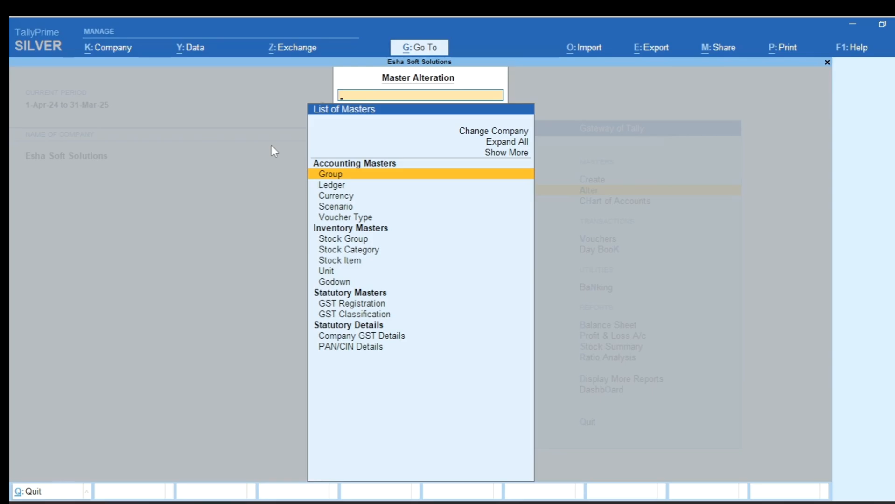
{"action": "key", "text": "Down"}
{"action": "key", "text": "Return"}
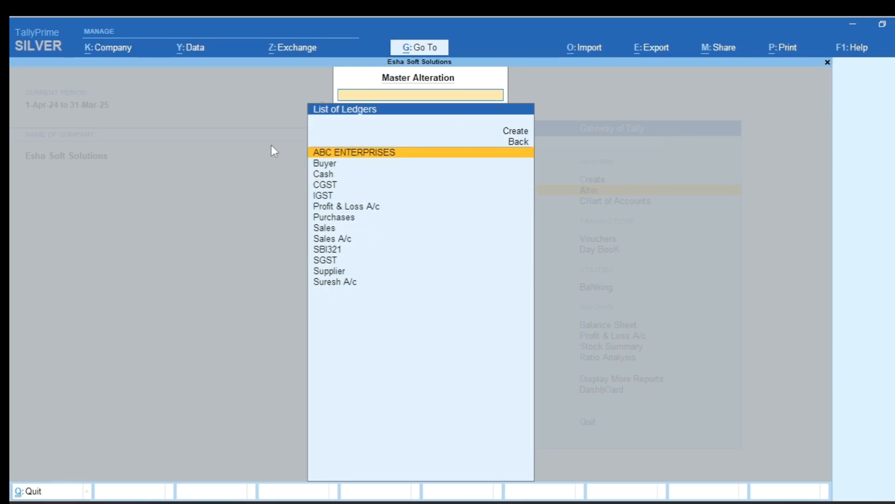
{"action": "key", "text": "Return"}
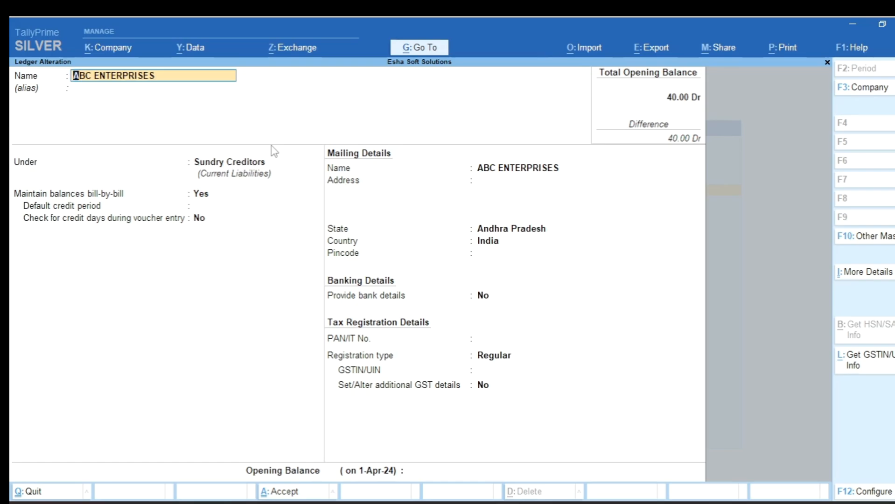
- Set Provide MSME Registration Details to Yes in the ledger configuration and try to save the ABC ENTERPRISES ledger
{"action": "key", "text": "F12"}
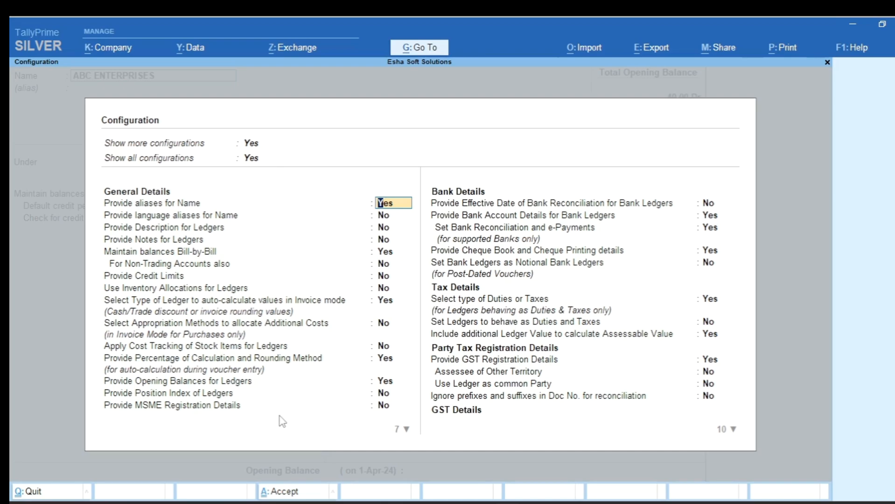
{"action": "left_click", "coordinate": [382, 405]}
{"action": "key", "text": "y"}
{"action": "key", "text": "Return"}
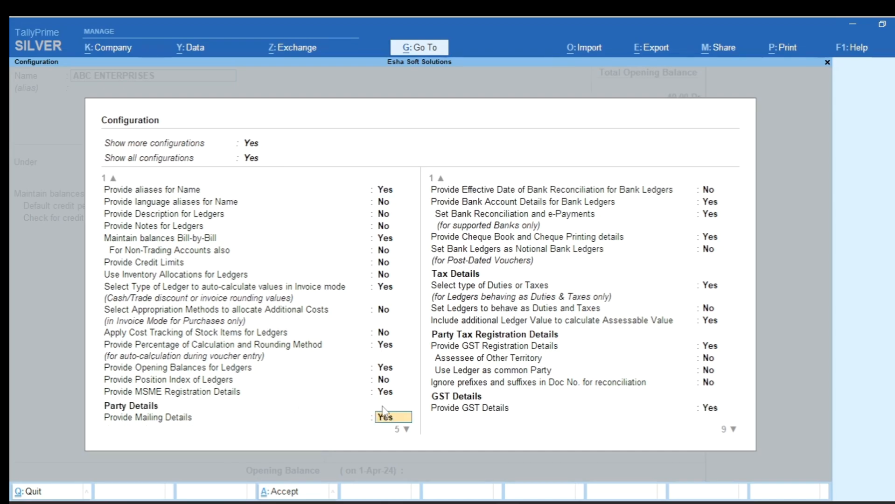
{"action": "key", "text": "ctrl+a"}
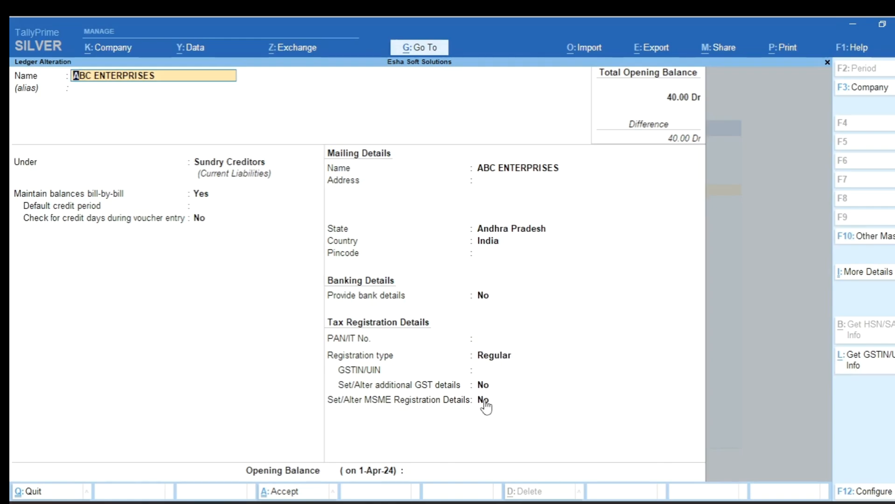
{"action": "key", "text": "ctrl+a"}
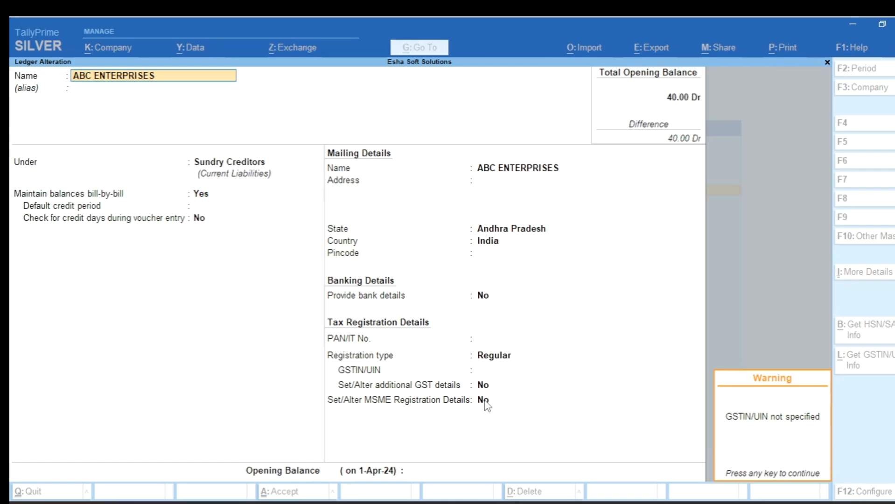
- Enable Set/Alter MSME Registration Details for ABC ENTERPRISES, choose Small as the enterprise type and enter the UDYAM registration number
{"action": "left_click", "coordinate": [485, 400]}
{"action": "type", "text": "y"}
{"action": "key", "text": "Return"}
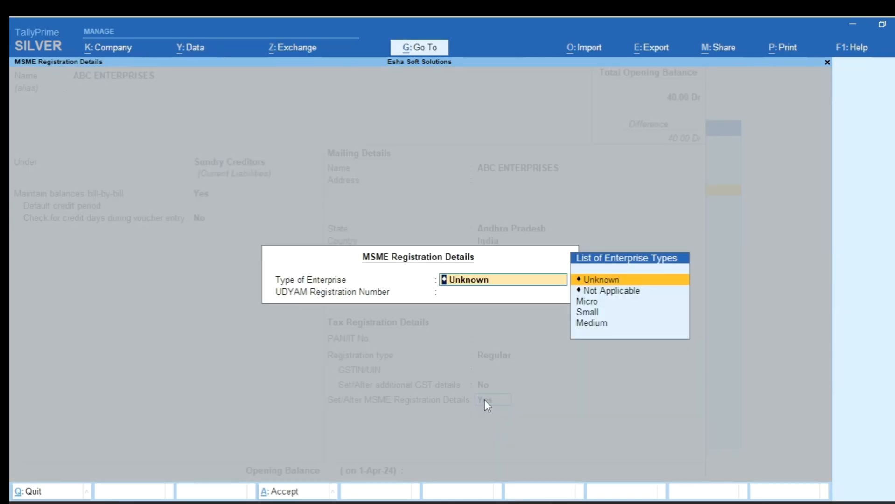
{"action": "key", "text": "Down"}
{"action": "key", "text": "Down"}
{"action": "key", "text": "Down"}
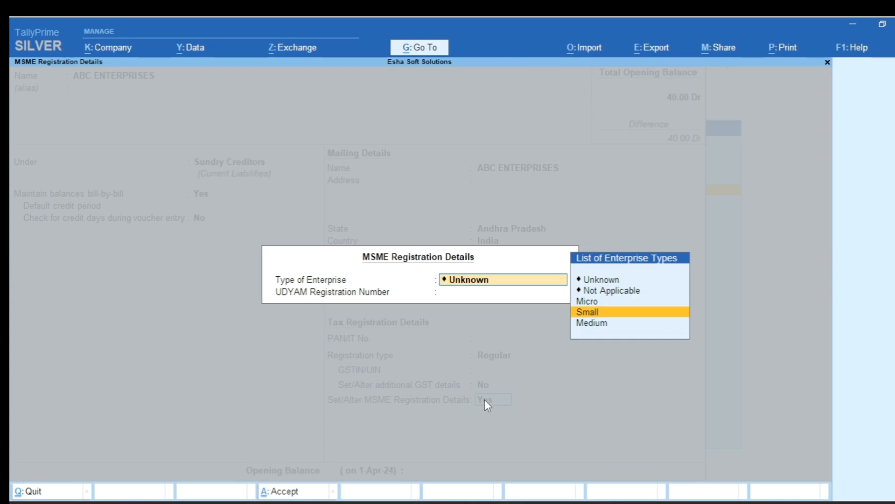
{"action": "key", "text": "Return"}
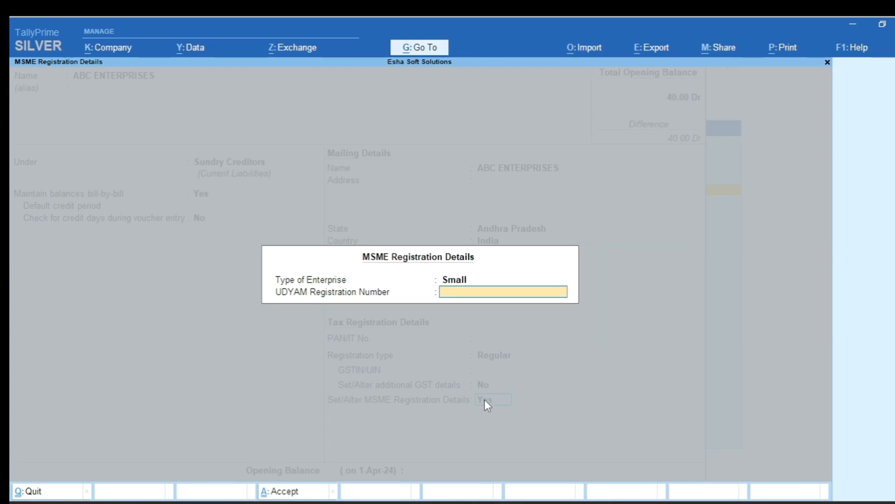
{"action": "type", "text": "UD"}
{"action": "key", "text": "Return"}
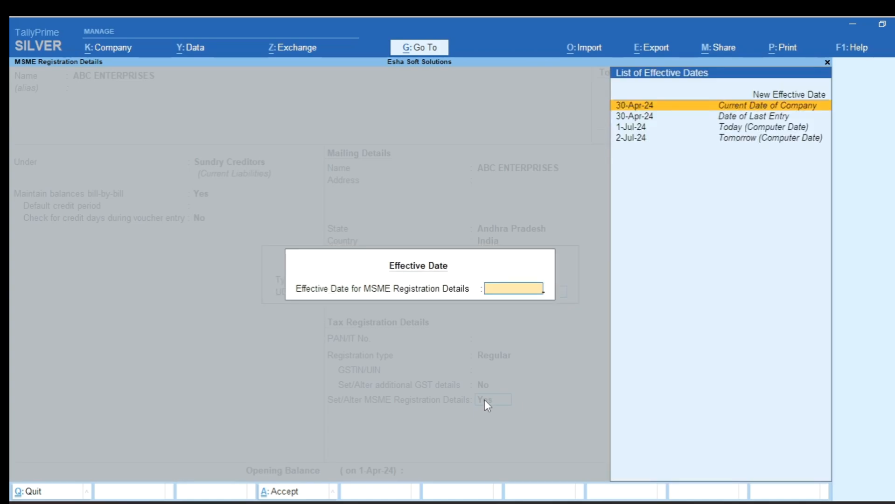
- Set a new effective date of 1-4 for the MSME registration details, save the ledger and return to the Gateway
{"action": "key", "text": "Up"}
{"action": "key", "text": "Return"}
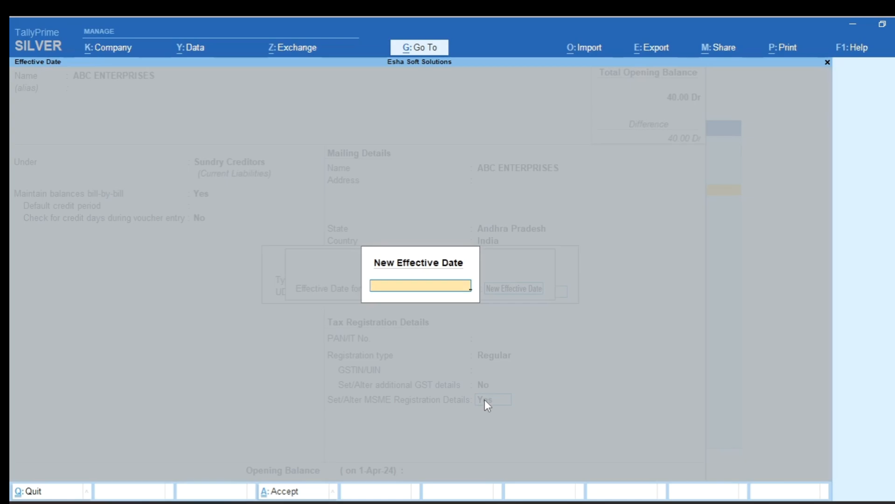
{"action": "type", "text": "1-4"}
{"action": "key", "text": "Return"}
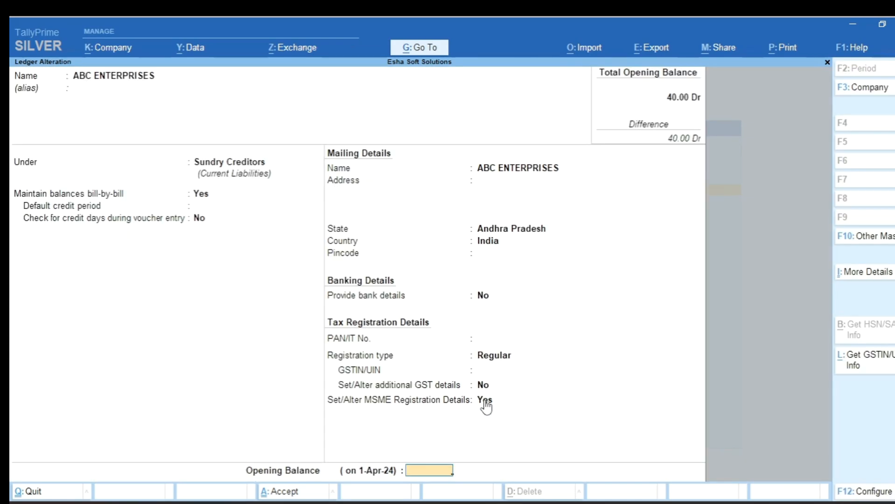
{"action": "key", "text": "ctrl+a"}
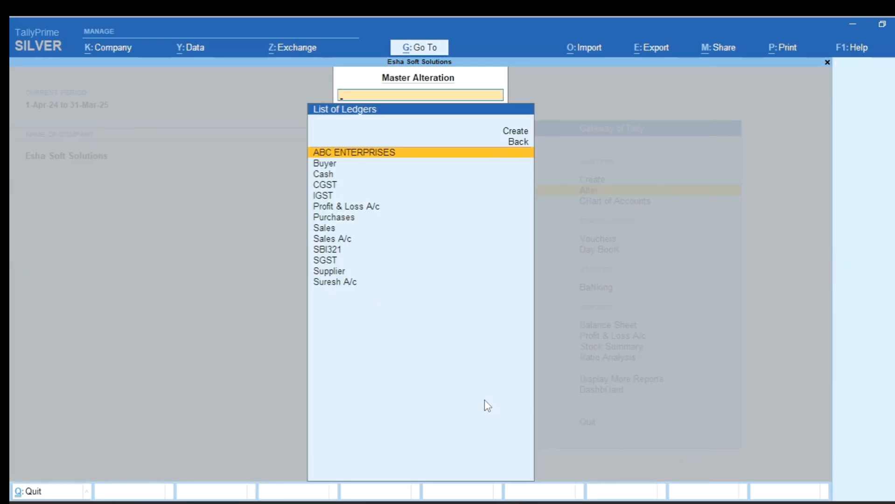
{"action": "key", "text": "Escape"}
{"action": "key", "text": "Escape"}
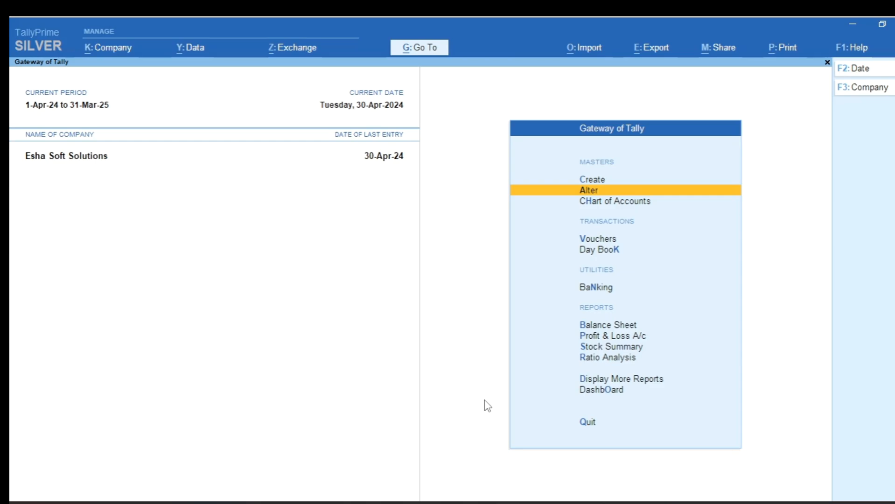
- Reopen the ABC ENTERPRISES ledger to check its MSME registration option, and return to the Gateway of Tally
{"action": "key", "text": "Return"}
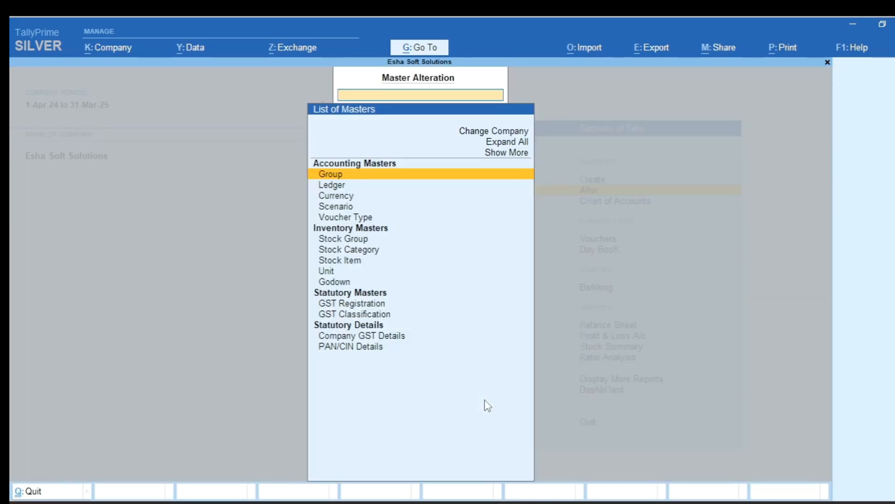
{"action": "key", "text": "Down"}
{"action": "key", "text": "Return"}
{"action": "key", "text": "Return"}
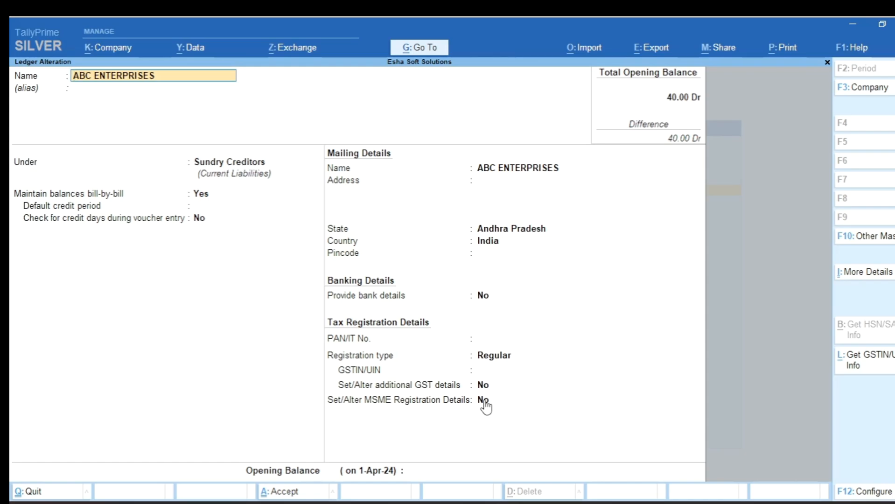
{"action": "key", "text": "Escape"}
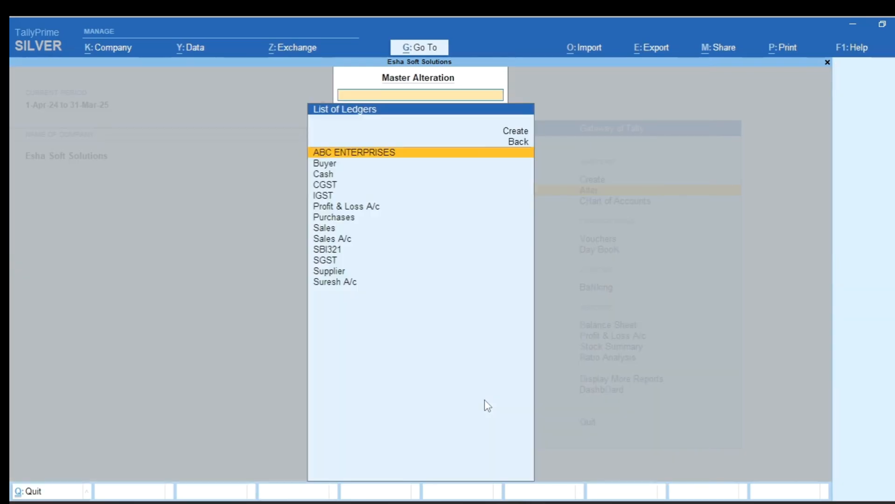
{"action": "key", "text": "Escape"}
{"action": "key", "text": "Escape"}
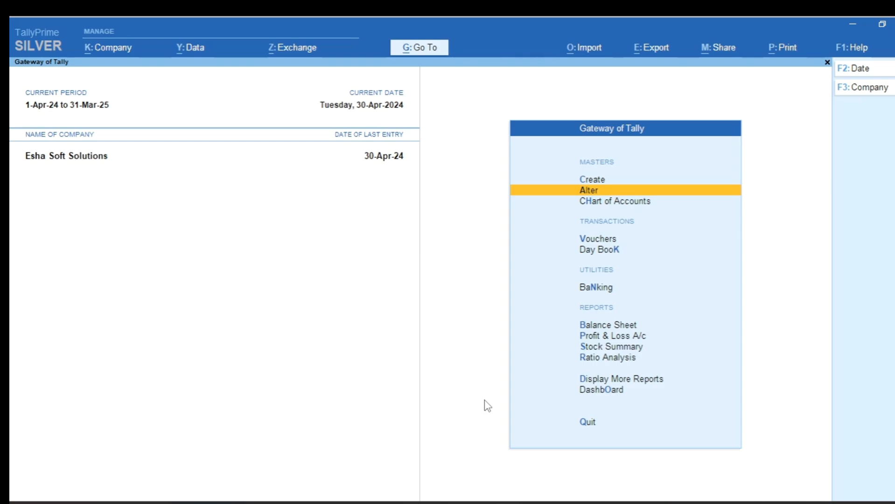
- Open the Update Party MSME Details report for the Sundry Creditors group with all ledgers included
{"action": "key", "text": "d"}
{"action": "key", "text": "o"}
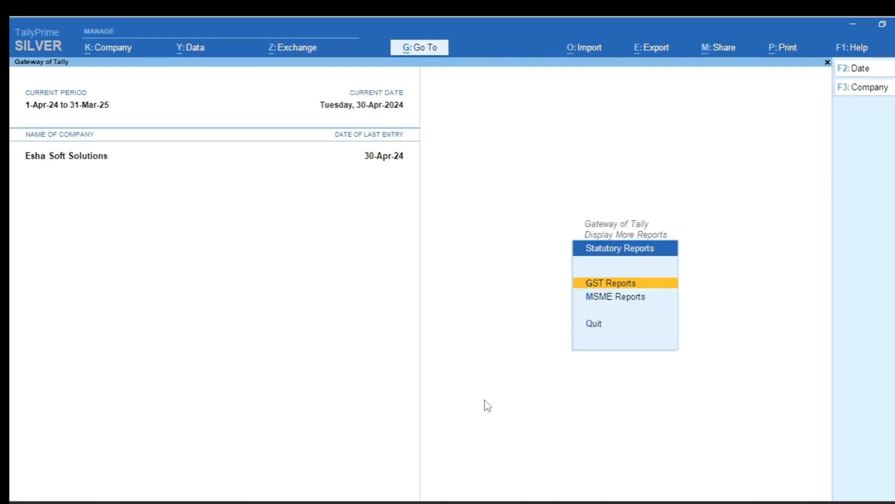
{"action": "key", "text": "Down"}
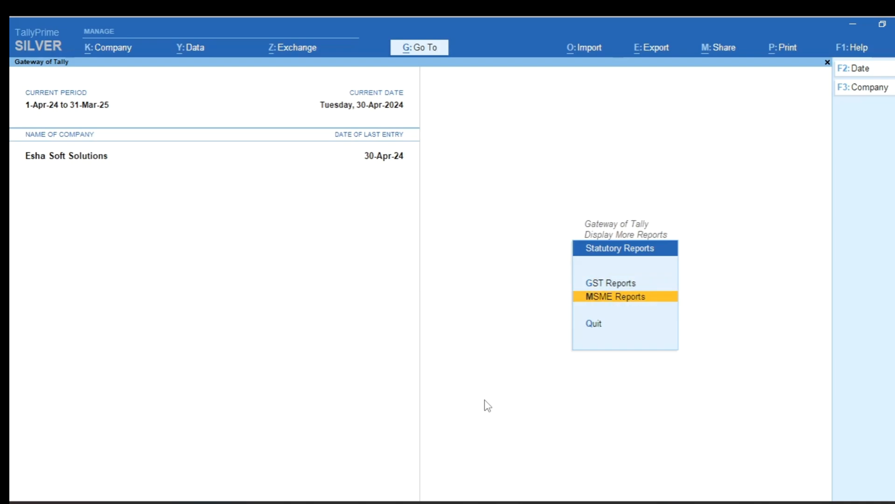
{"action": "key", "text": "Return"}
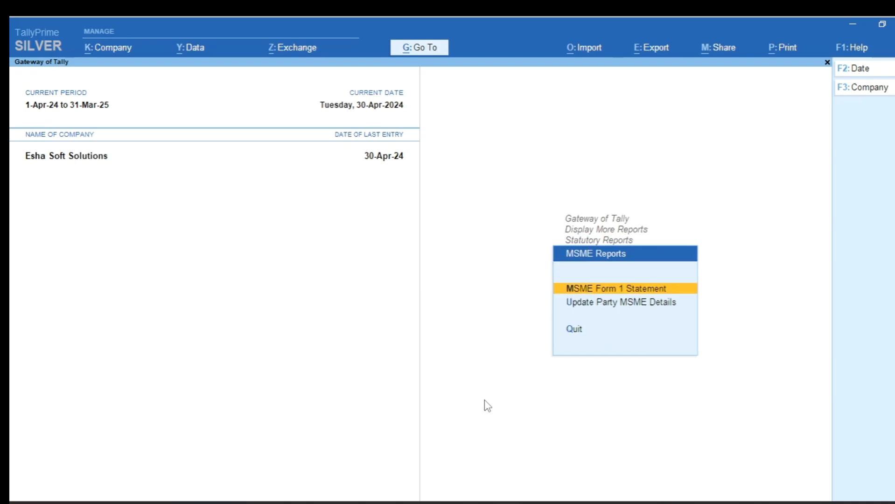
{"action": "key", "text": "Down"}
{"action": "key", "text": "Return"}
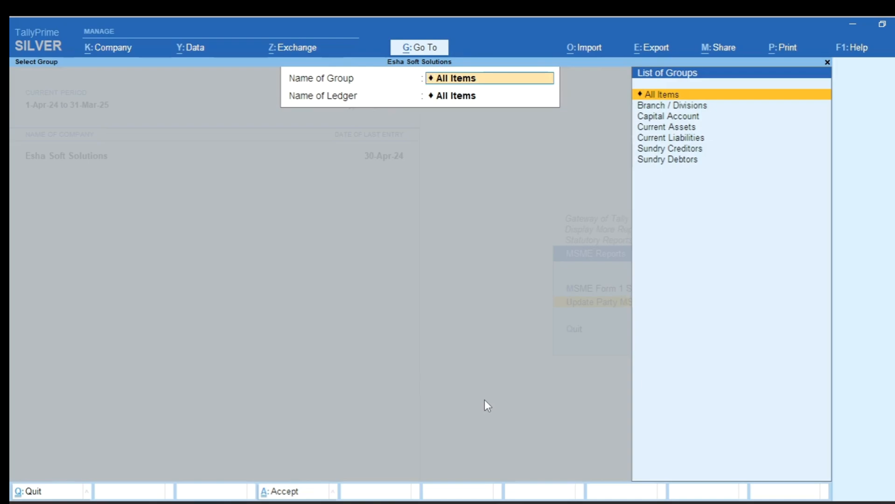
{"action": "type", "text": "Sun"}
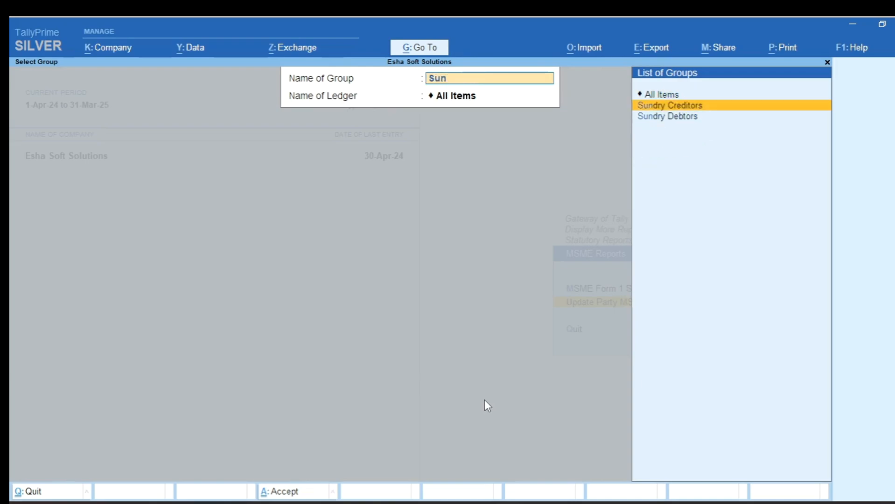
{"action": "key", "text": "Return"}
{"action": "key", "text": "Return"}
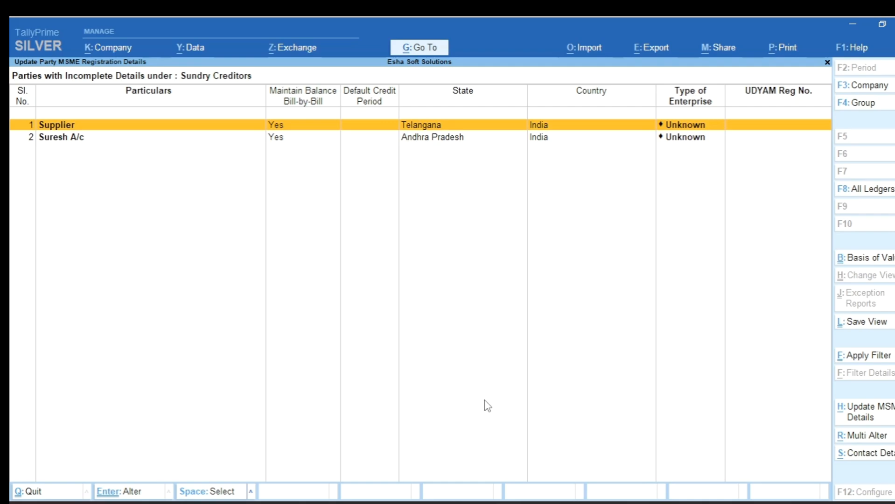
- Update the MSME details of the Andhra Pradesh creditor with enterprise type Small and its UDYAM registration number
{"action": "key", "text": "Down"}
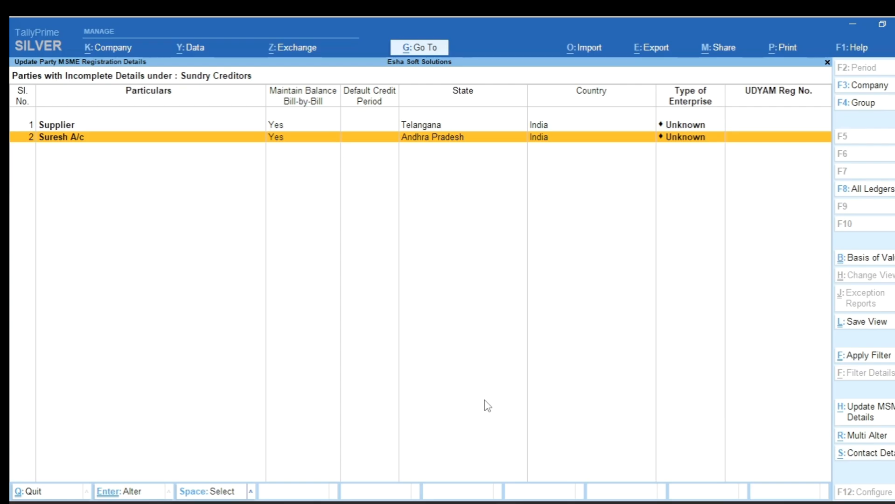
{"action": "key", "text": "Return"}
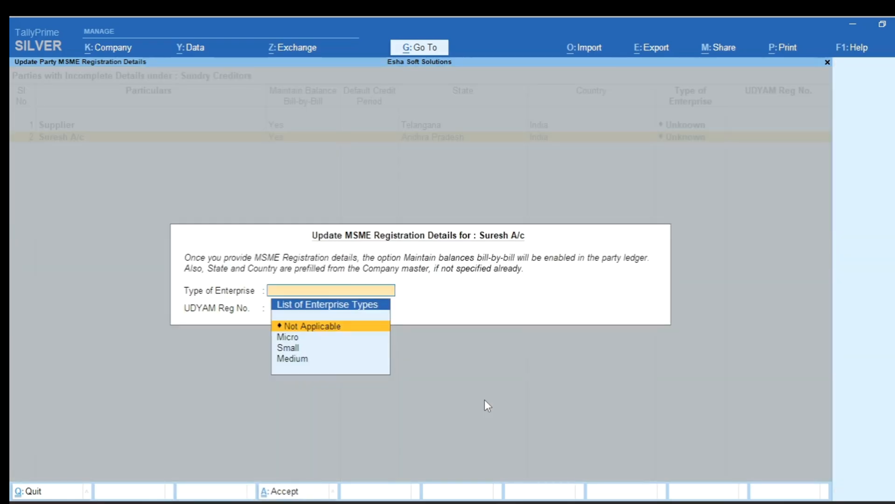
{"action": "key", "text": "Down"}
{"action": "key", "text": "Down"}
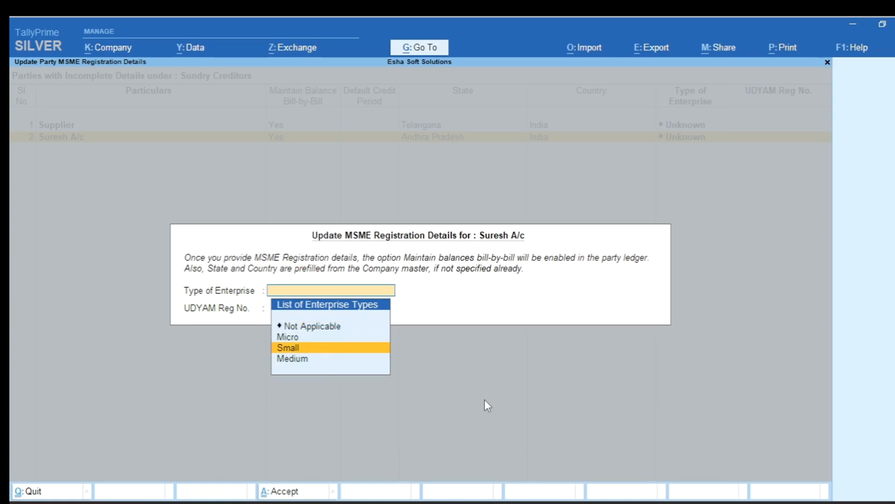
{"action": "key", "text": "Return"}
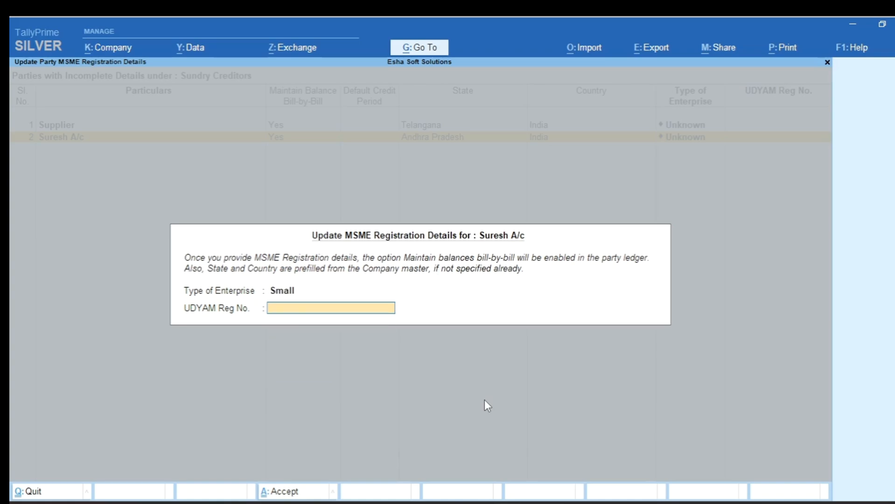
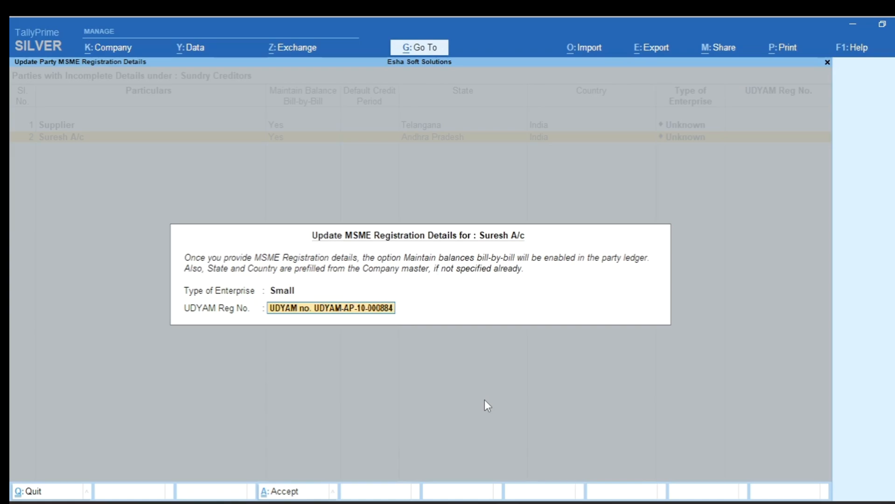
{"action": "type", "text": "9"}
{"action": "key", "text": "Return"}
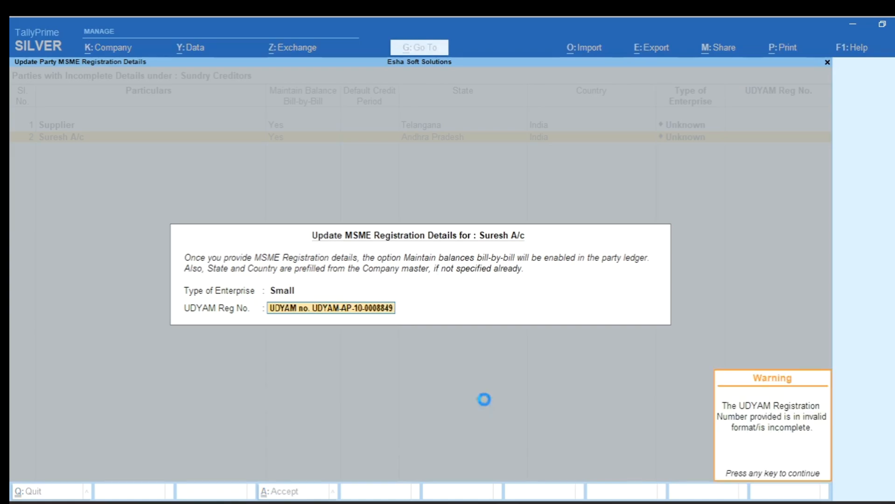
{"action": "key", "text": "Return"}
- Apply a new effective date of 1-4 to the creditor's MSME registration details and save them
{"action": "key", "text": "Up"}
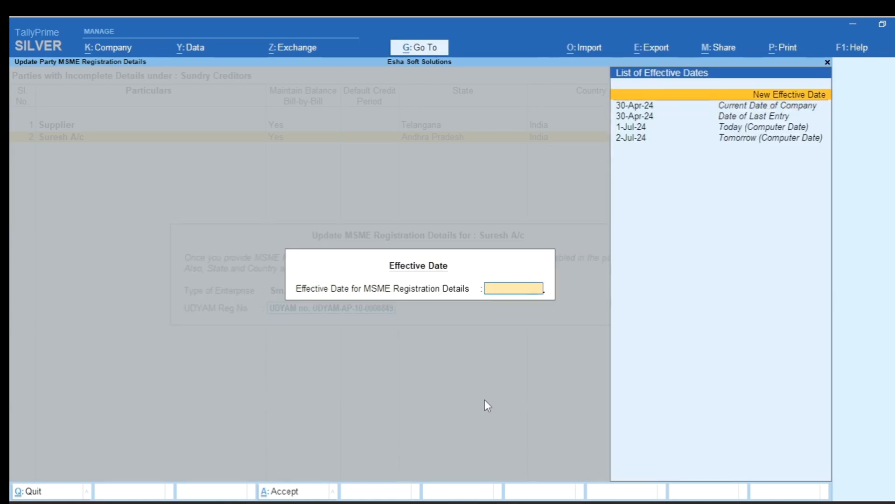
{"action": "key", "text": "Return"}
{"action": "type", "text": "1-4"}
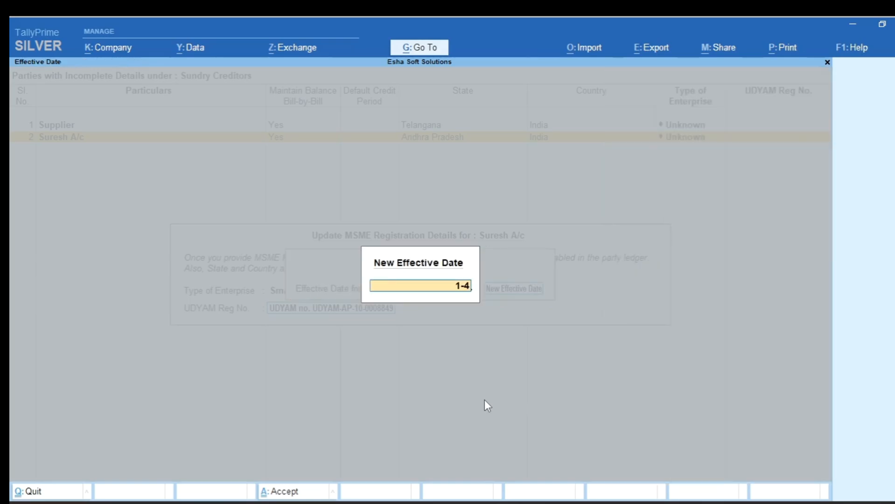
{"action": "key", "text": "Return"}
{"action": "key", "text": "Return"}
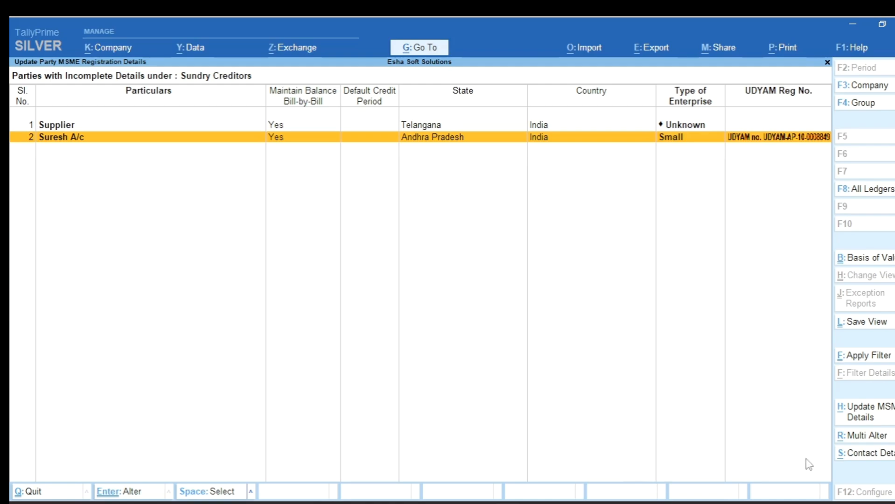
- Use Multi Alter to set the Andhra Pradesh creditor's default credit period to 30 days, then return to the Gateway of Tally
{"action": "left_click", "coordinate": [864, 437]}
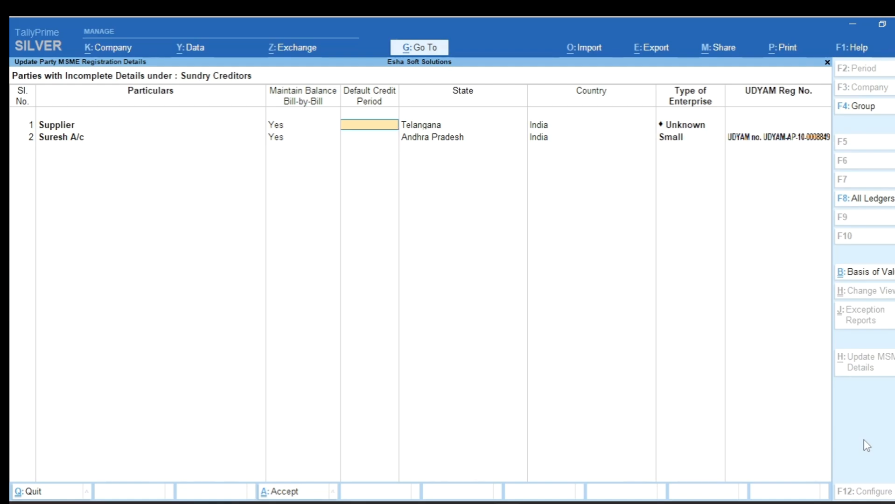
{"action": "key", "text": "Return"}
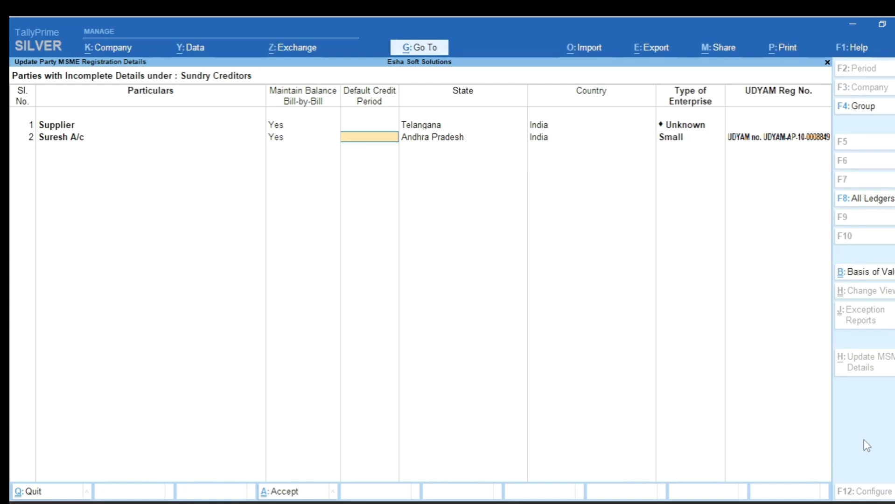
{"action": "type", "text": "30"}
{"action": "key", "text": "Return"}
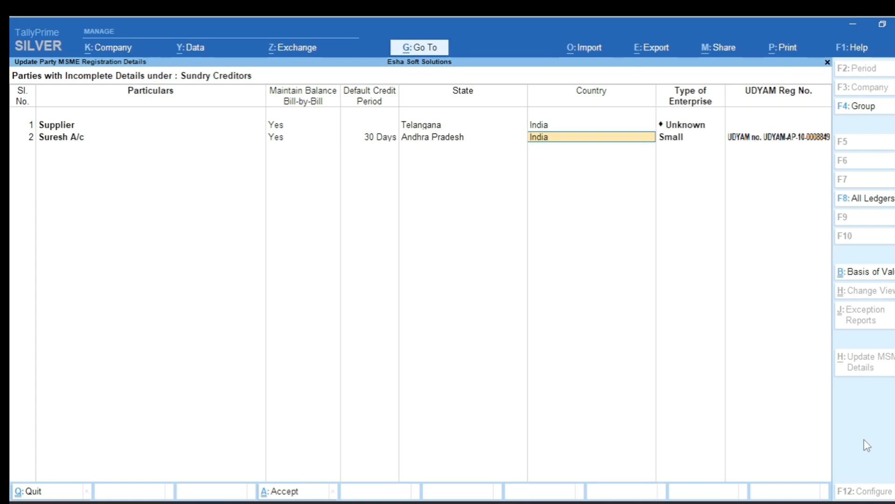
{"action": "key", "text": "Return"}
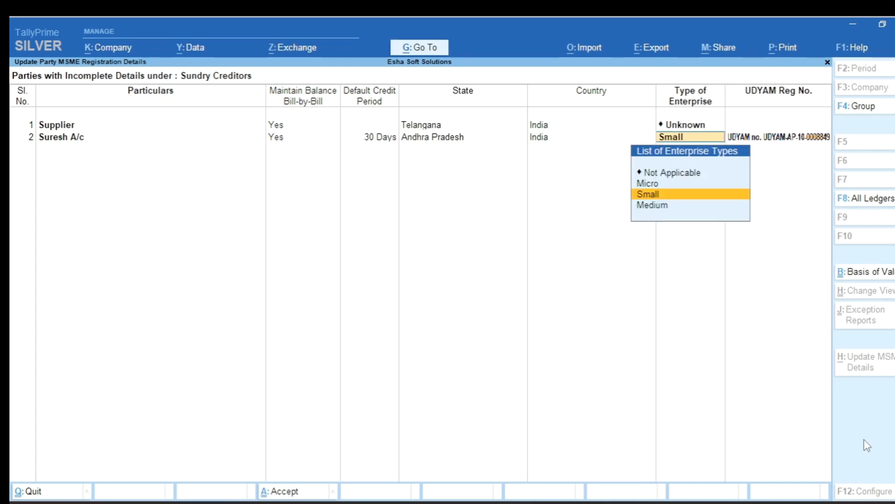
{"action": "key", "text": "Return"}
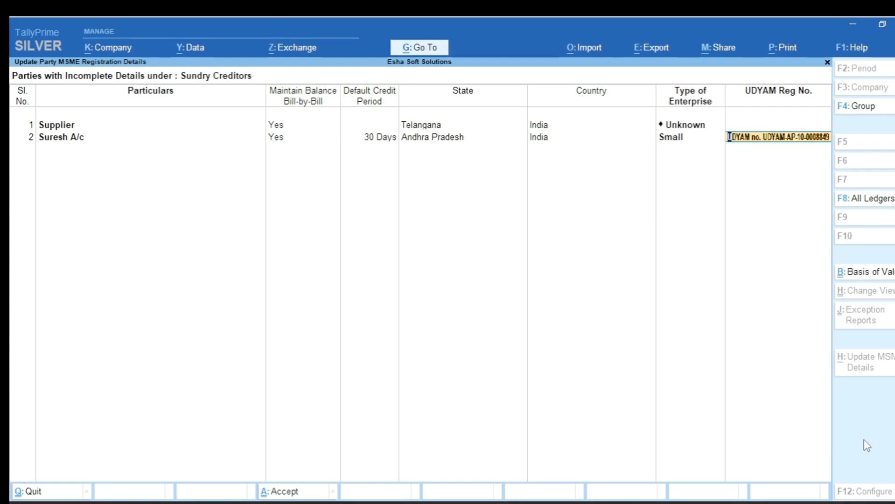
{"action": "key", "text": "Return"}
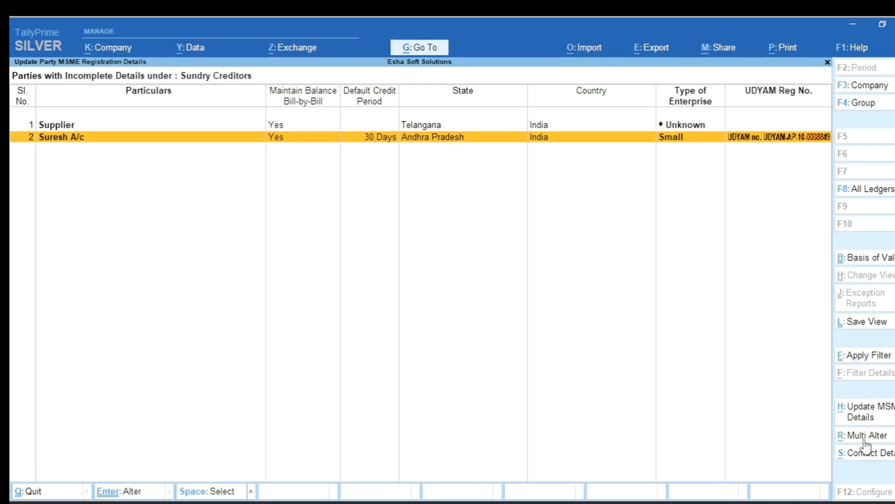
{"action": "key", "text": "Escape"}
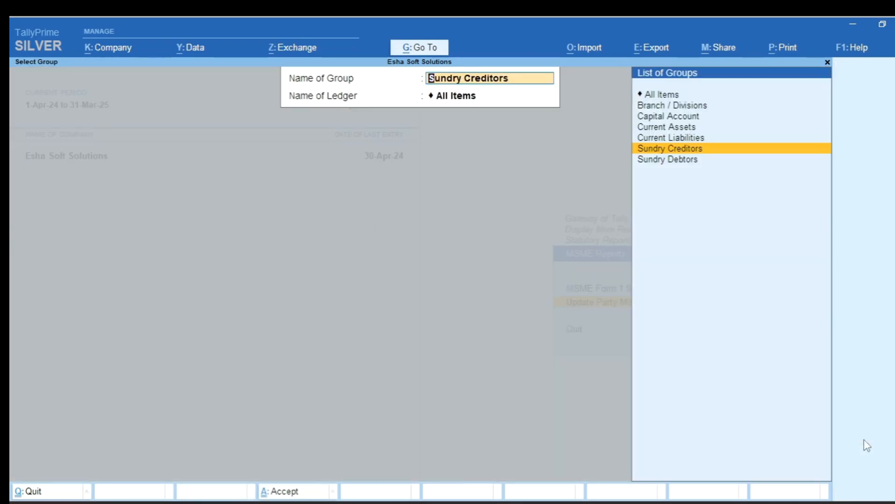
{"action": "key", "text": "Escape"}
{"action": "key", "text": "Escape"}
{"action": "key", "text": "Escape"}
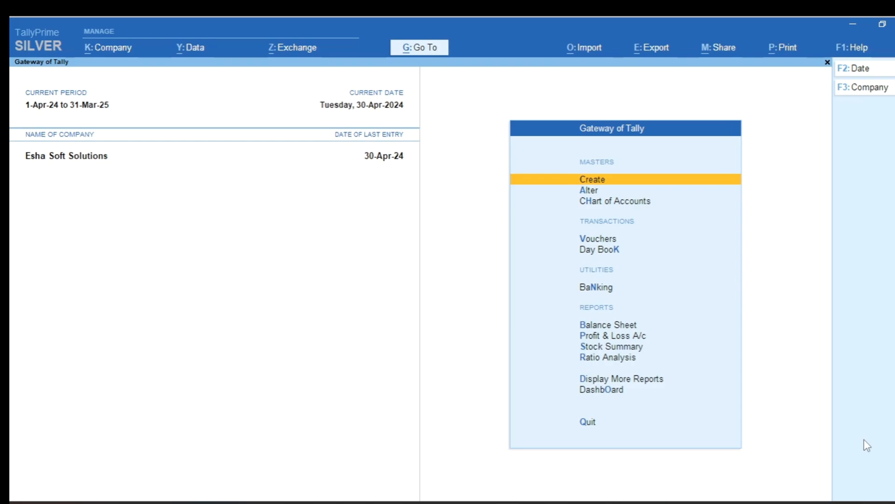
- Open the Bills Payable outstandings report from the statements of accounts
{"action": "key", "text": "d"}
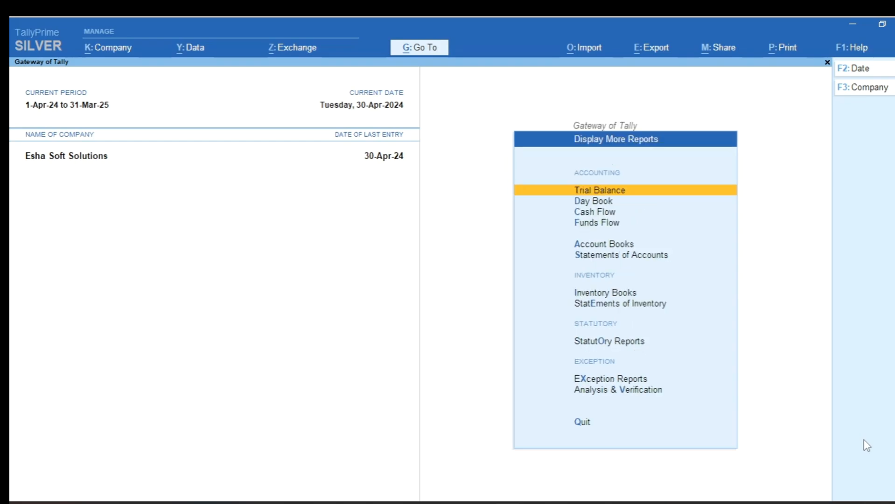
{"action": "key", "text": "s"}
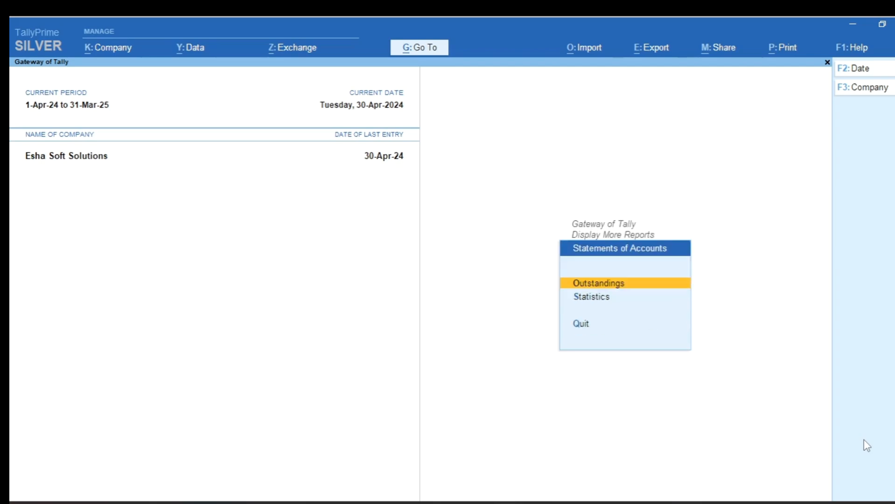
{"action": "key", "text": "Return"}
{"action": "key", "text": "Down"}
{"action": "key", "text": "Return"}
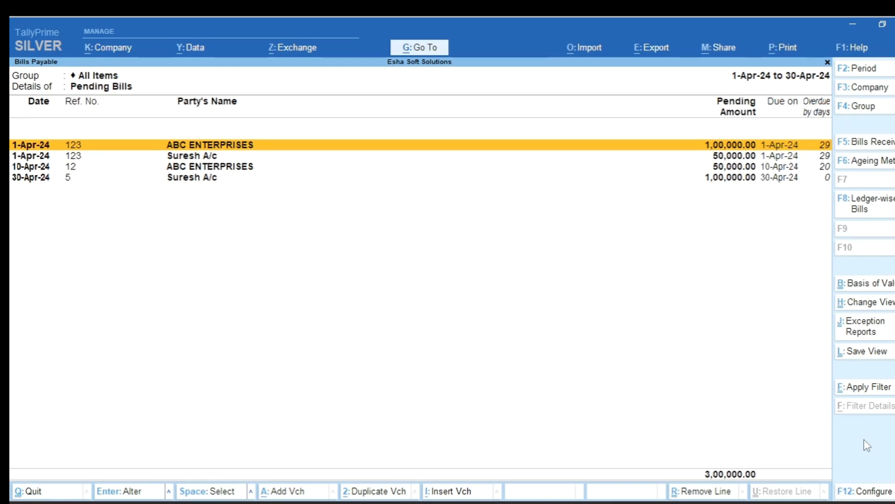
- Configure Bills Payable to show the enterprise type for MSME parties and the overdue days from bill date
{"action": "key", "text": "F12"}
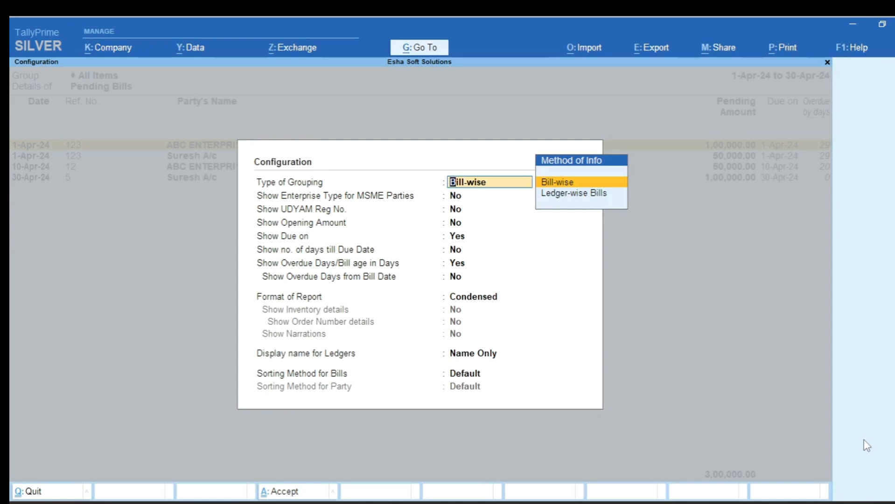
{"action": "key", "text": "Return"}
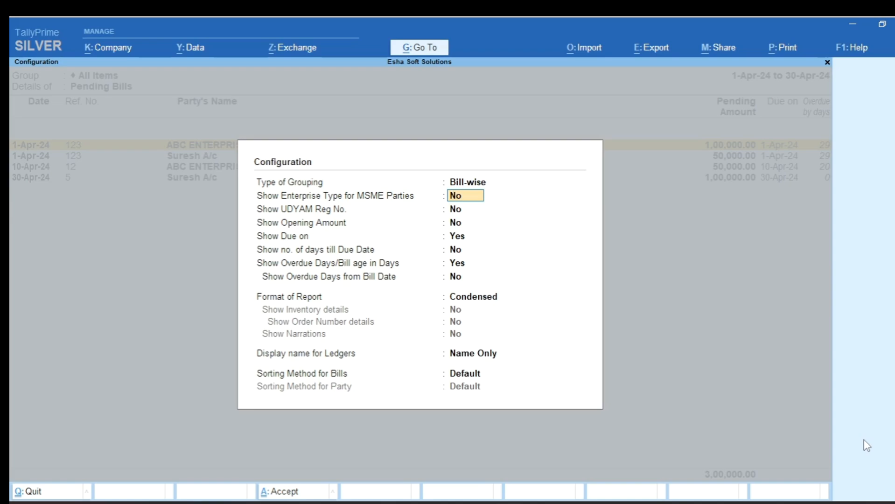
{"action": "type", "text": "Y"}
{"action": "key", "text": "Return"}
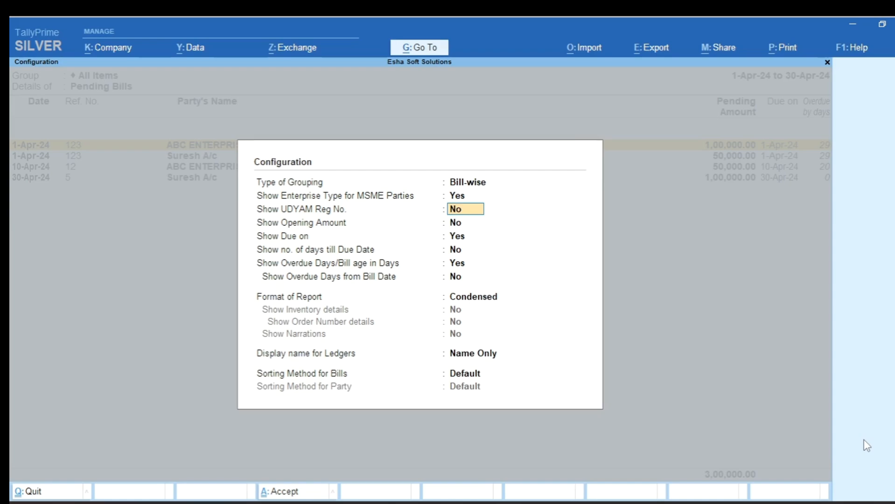
{"action": "key", "text": "Return"}
{"action": "key", "text": "Return"}
{"action": "key", "text": "Return"}
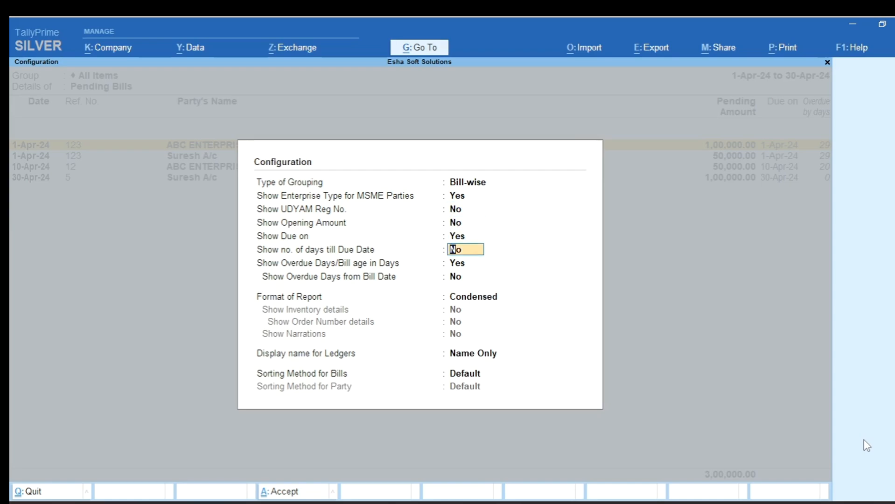
{"action": "key", "text": "Return"}
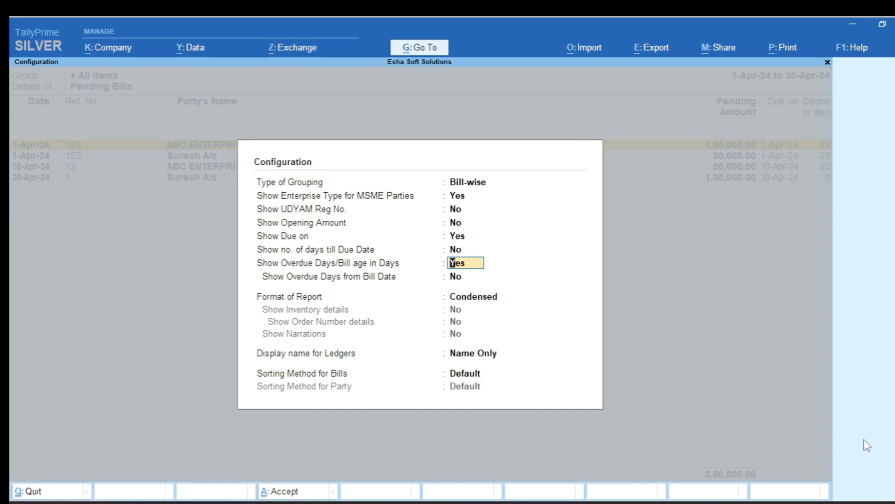
{"action": "key", "text": "Return"}
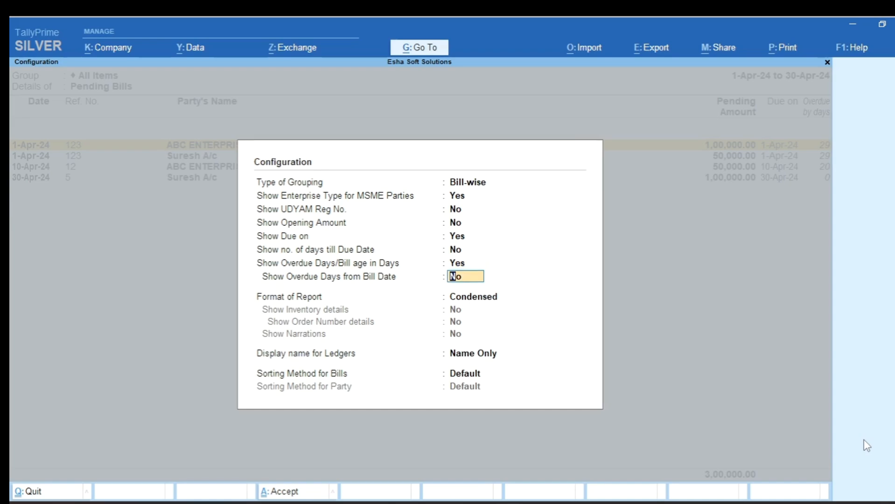
{"action": "key", "text": "Return"}
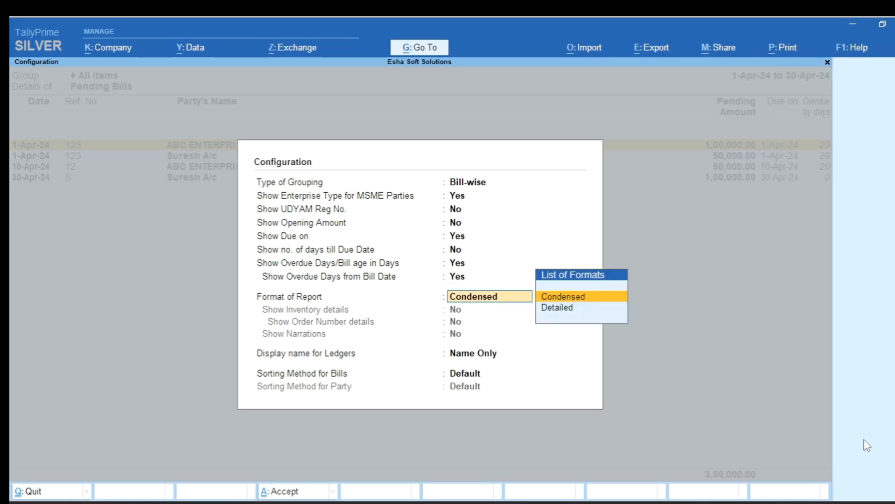
{"action": "key", "text": "ctrl+a"}
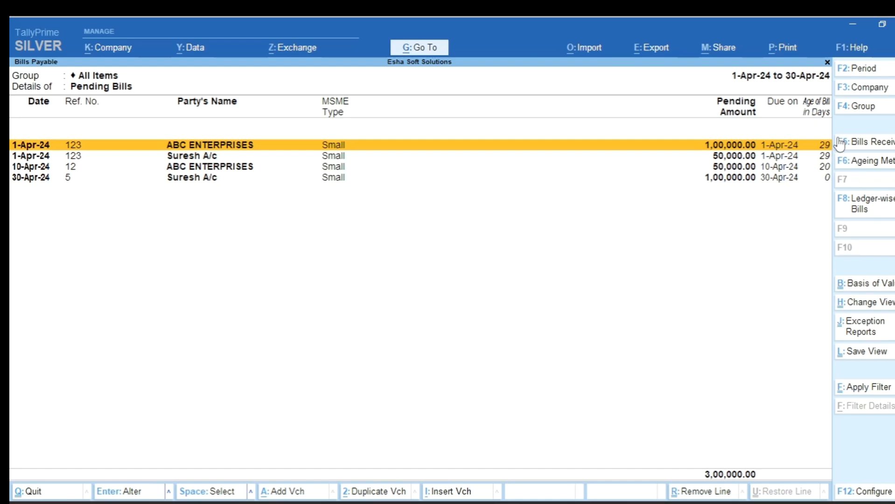
- Configure the Bills Payable report to show the number of days till the due date, and return to the Gateway of Tally
{"action": "key", "text": "F12"}
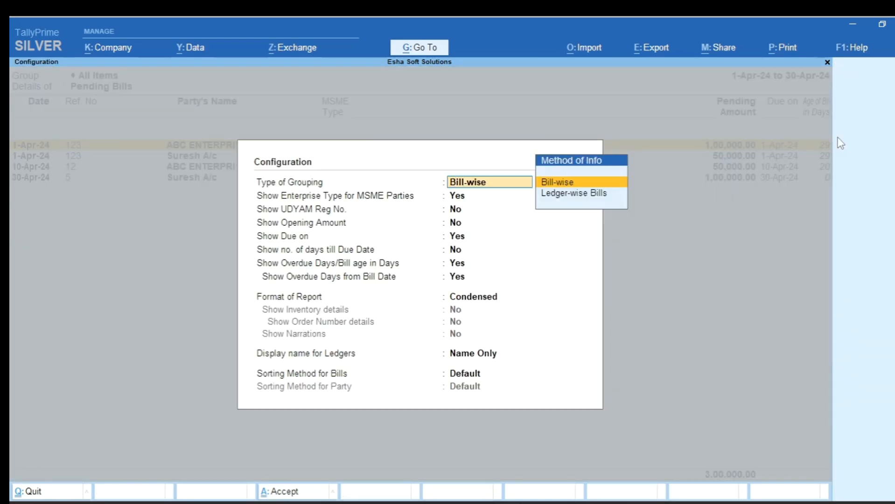
{"action": "key", "text": "Return"}
{"action": "key", "text": "Return"}
{"action": "key", "text": "Return"}
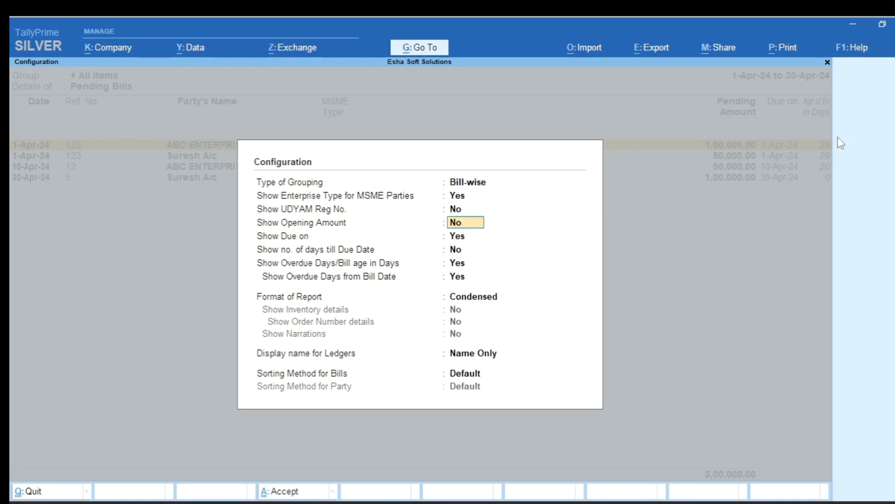
{"action": "key", "text": "Return"}
{"action": "key", "text": "Return"}
{"action": "key", "text": "y"}
{"action": "key", "text": "Return"}
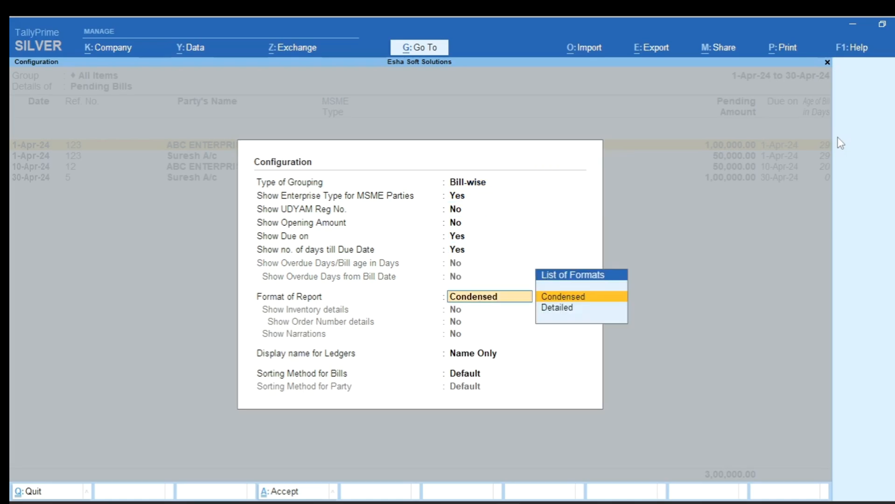
{"action": "key", "text": "ctrl+a"}
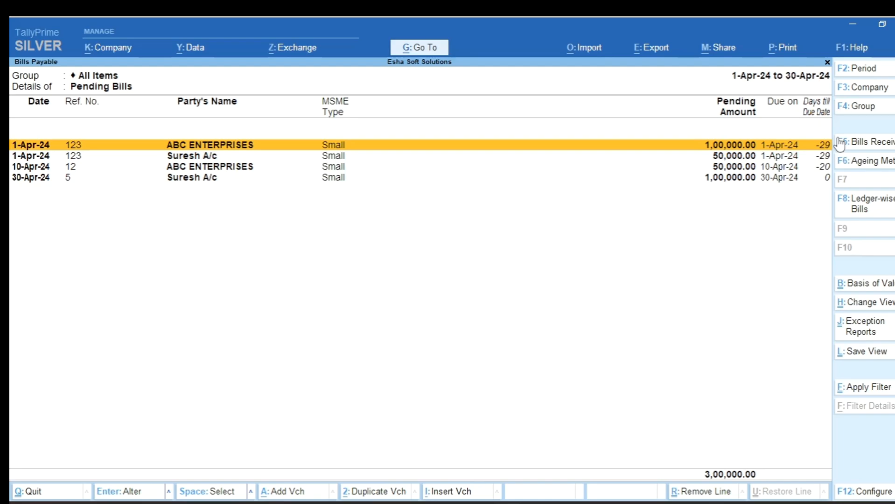
{"action": "key", "text": "Escape"}
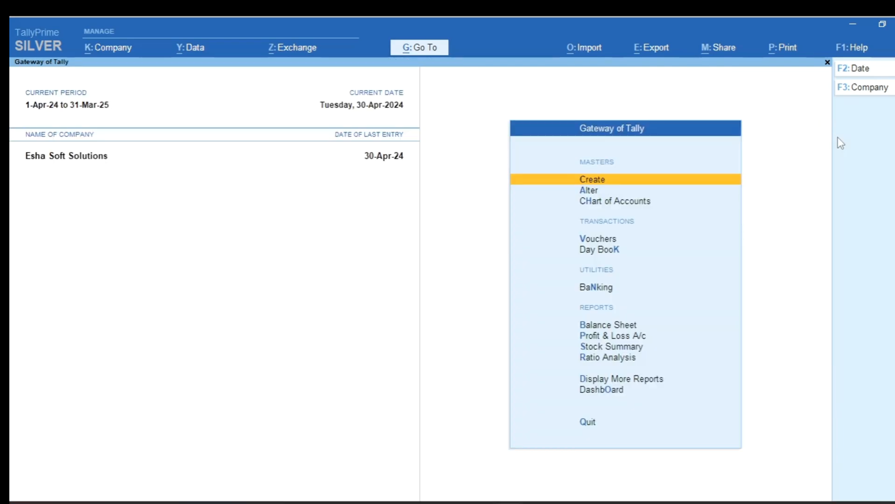
- Open the MSME Form 1 Statement from the statutory MSME reports
{"action": "key", "text": "d"}
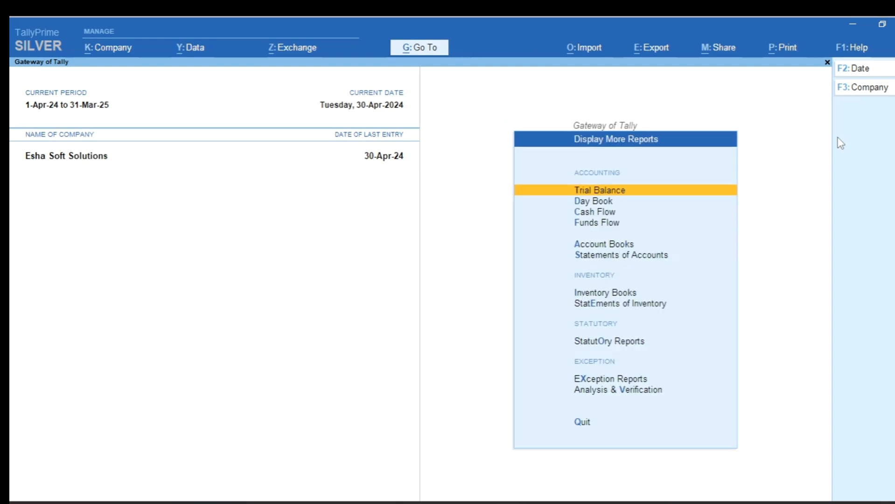
{"action": "key", "text": "o"}
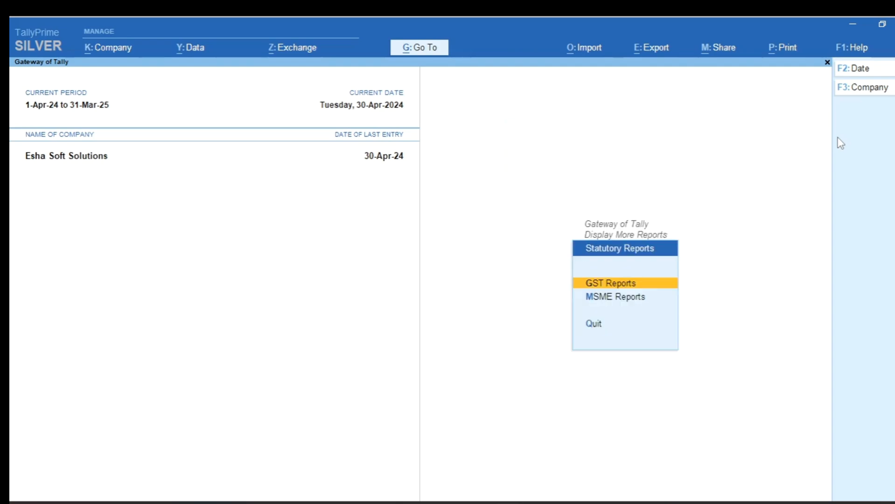
{"action": "key", "text": "Down"}
{"action": "key", "text": "Return"}
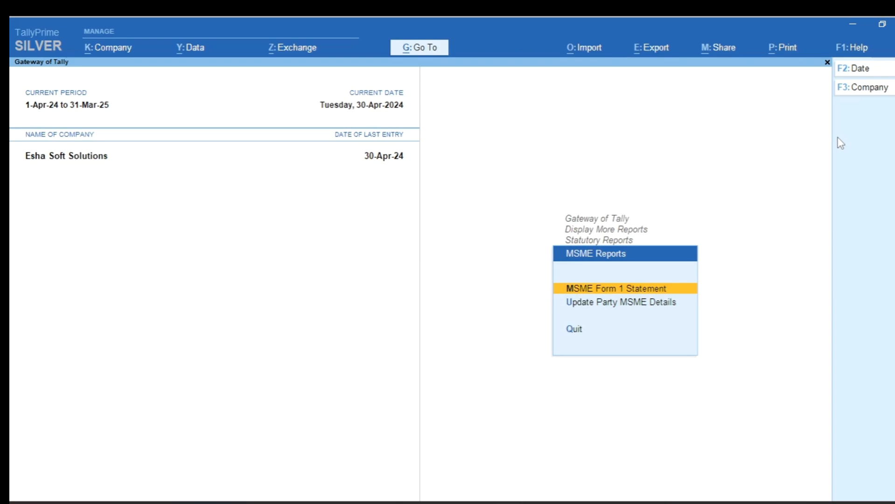
{"action": "key", "text": "Return"}
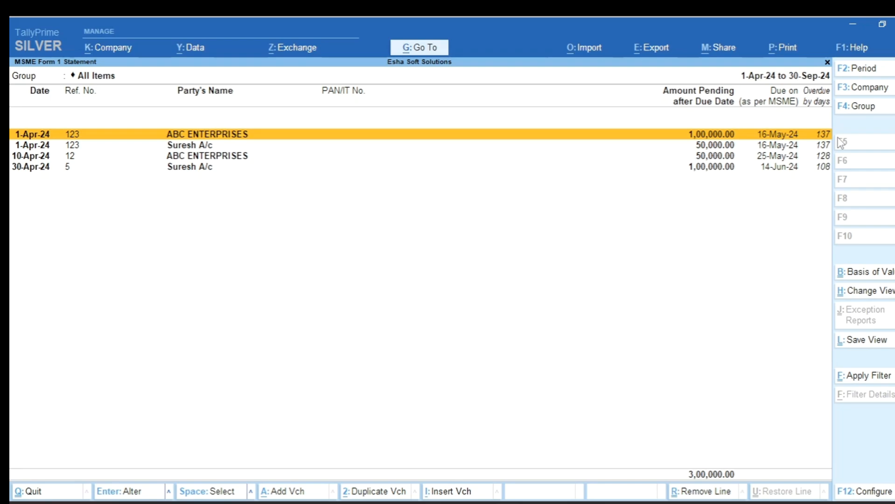
- Review the MSME due dates and overdue days of the listed supplier bills, and return to the Gateway of Tally
{"action": "key", "text": "Down"}
{"action": "key", "text": "Down"}
{"action": "key", "text": "Down"}
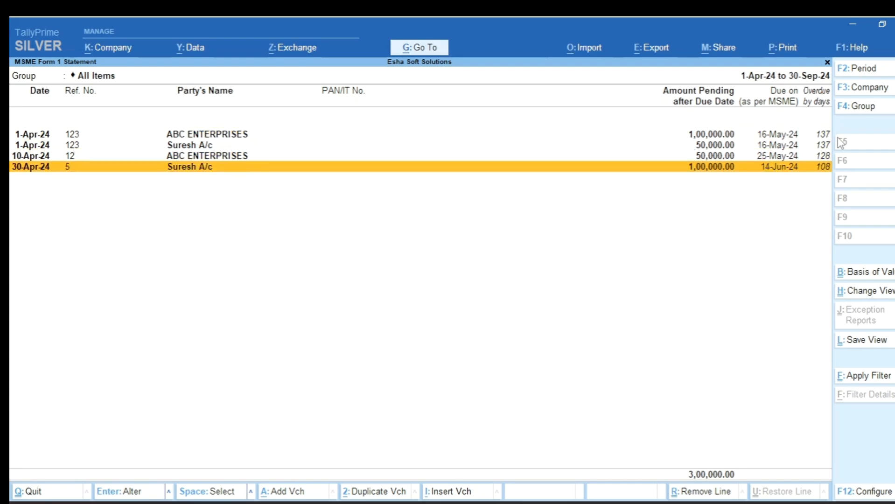
{"action": "key", "text": "Up"}
{"action": "key", "text": "Up"}
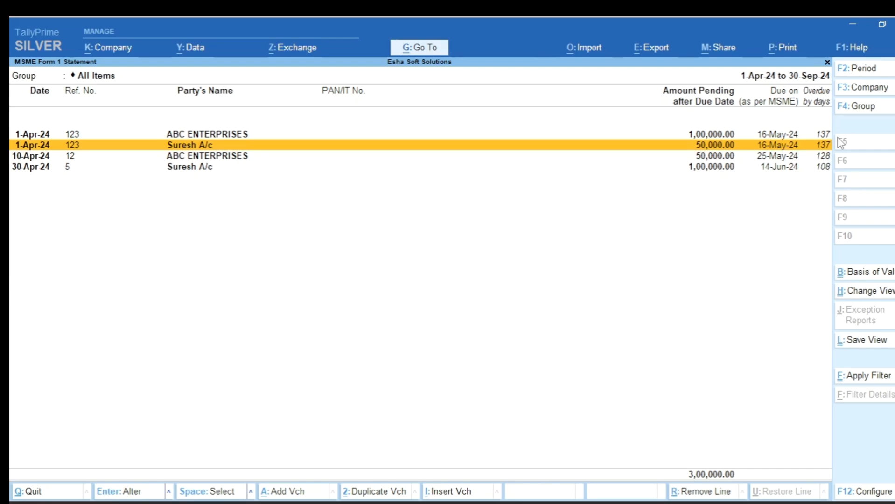
{"action": "key", "text": "Escape"}
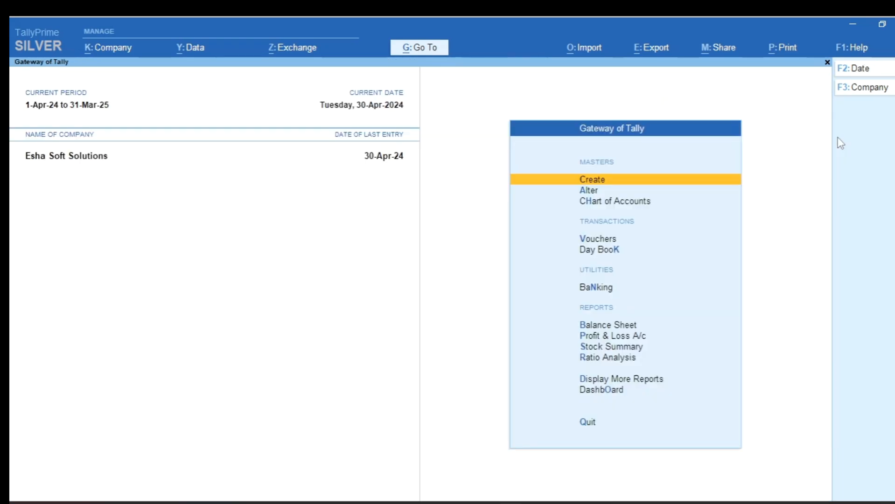